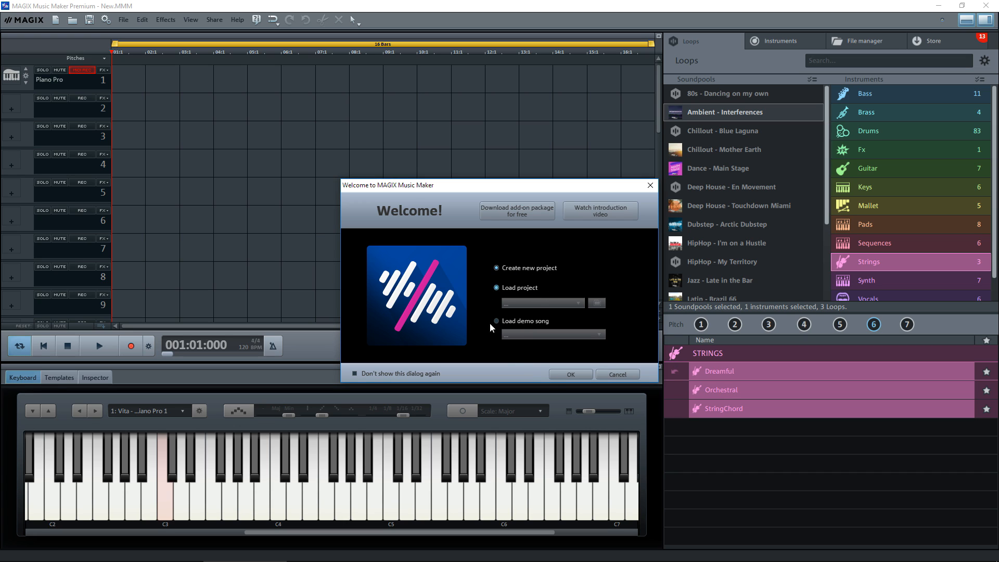
# - Create a new project and turn off recording on the Piano Pro track
pyautogui.click(571, 374)
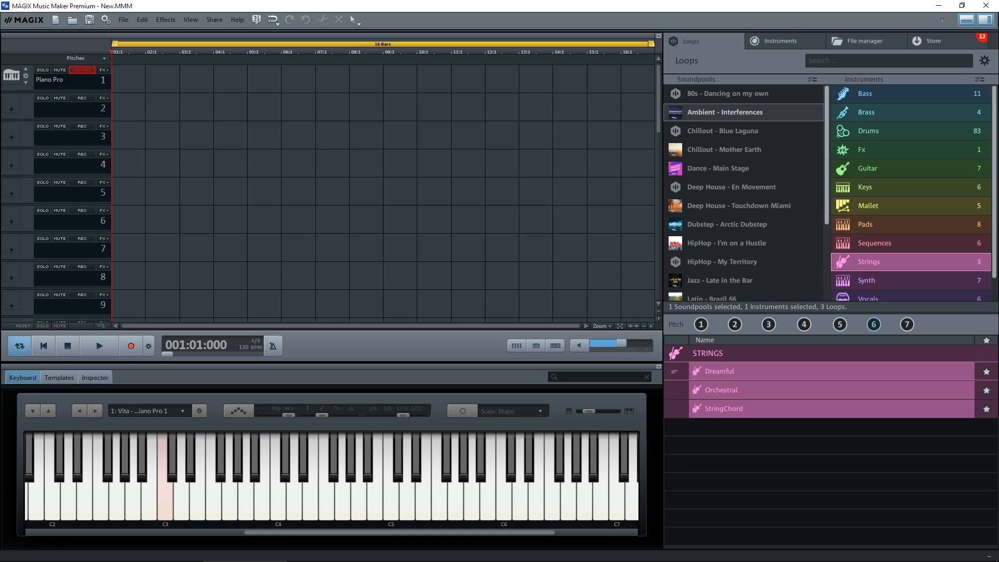
pyautogui.click(82, 71)
# - Place the Orchestral strings loop three times in a row from bar 1 on track 6, at pitches 1, 4 and 5, and play it
pyautogui.click(716, 392)
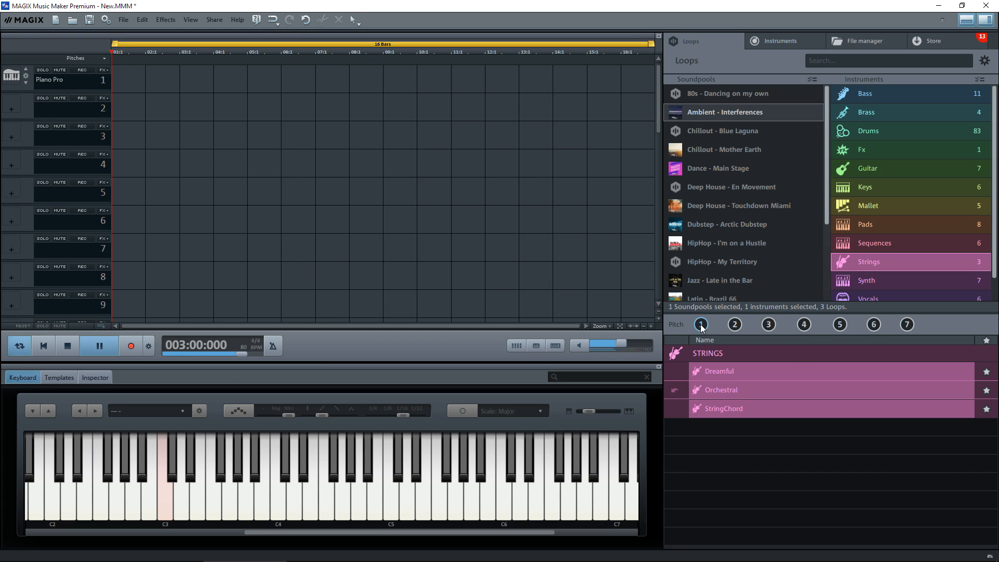
pyautogui.moveTo(725, 387); pyautogui.dragTo(143, 228)
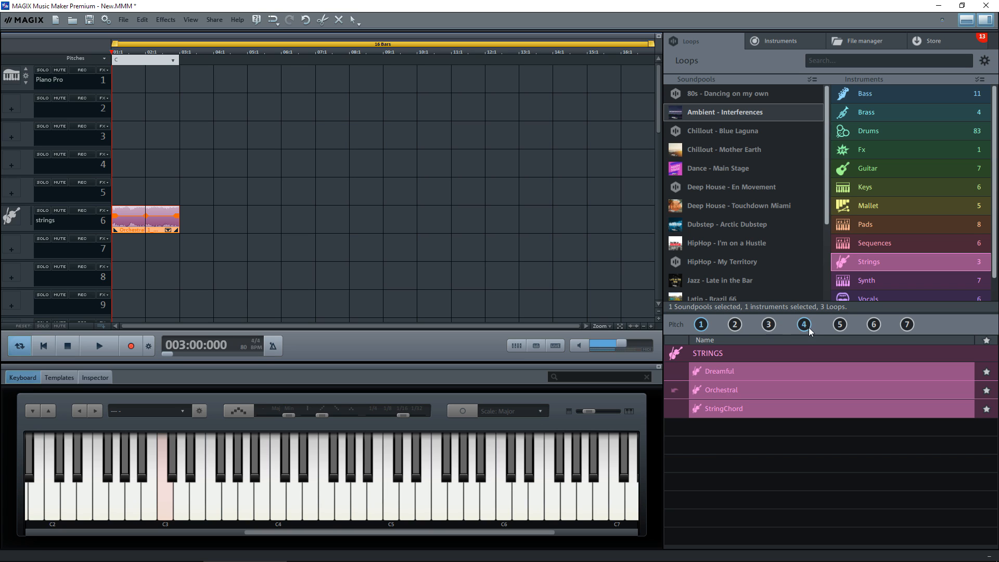
pyautogui.press('space')
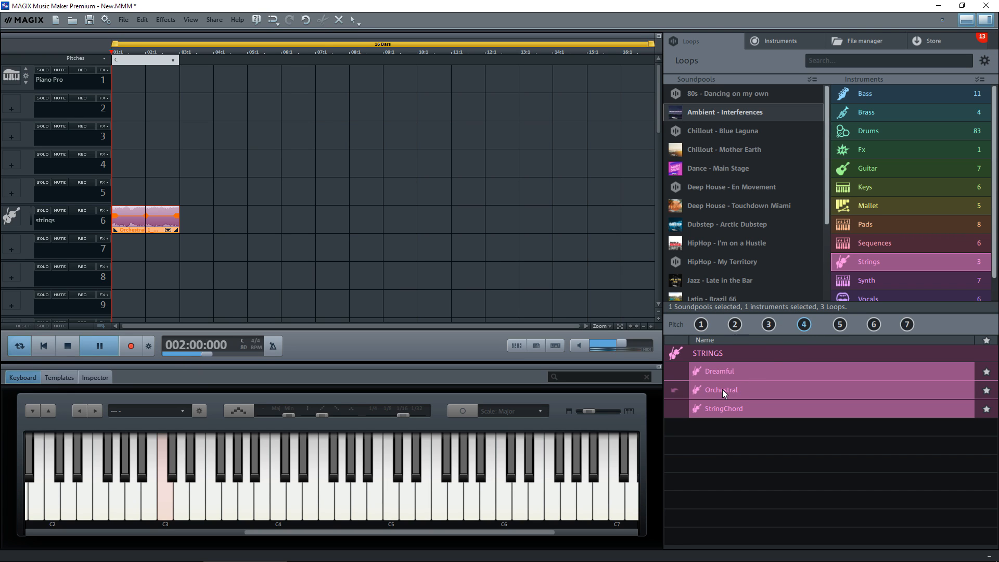
pyautogui.moveTo(723, 389)
pyautogui.mouseDown()
pyautogui.moveTo(579, 330)
pyautogui.moveTo(208, 219)
pyautogui.mouseUp()
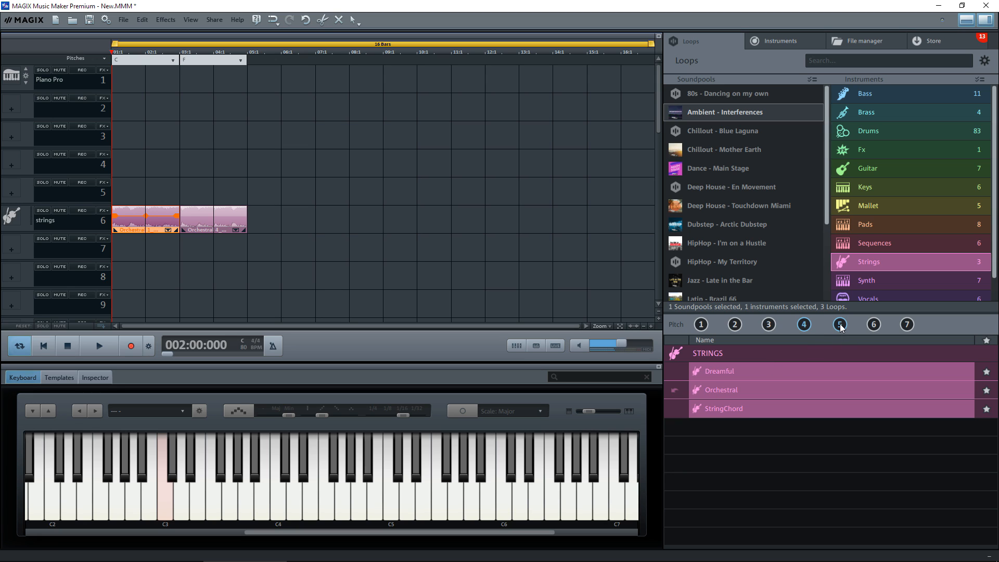
pyautogui.moveTo(840, 329)
pyautogui.mouseDown()
pyautogui.moveTo(508, 270)
pyautogui.moveTo(281, 211)
pyautogui.mouseUp()
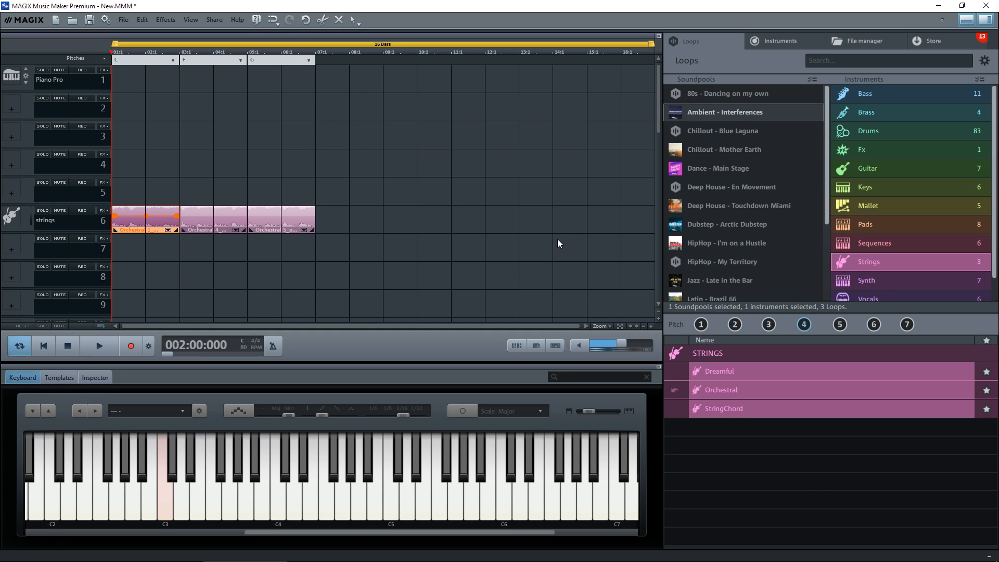
pyautogui.press('space')
# - Duplicate the three-loop strings sequence repeatedly along track 6 until it fills 42 bars
pyautogui.click(343, 198)
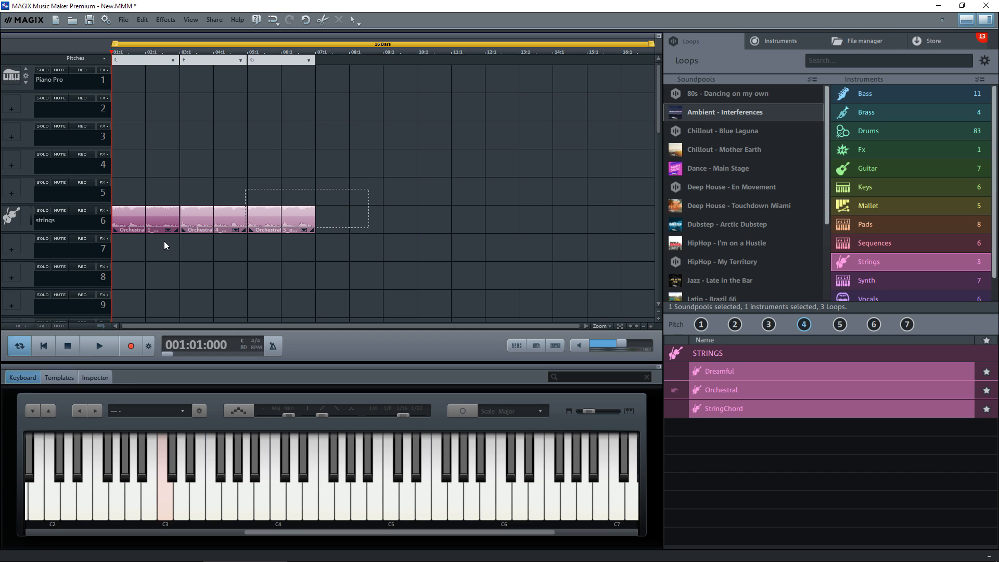
pyautogui.moveTo(164, 245); pyautogui.dragTo(143, 238)
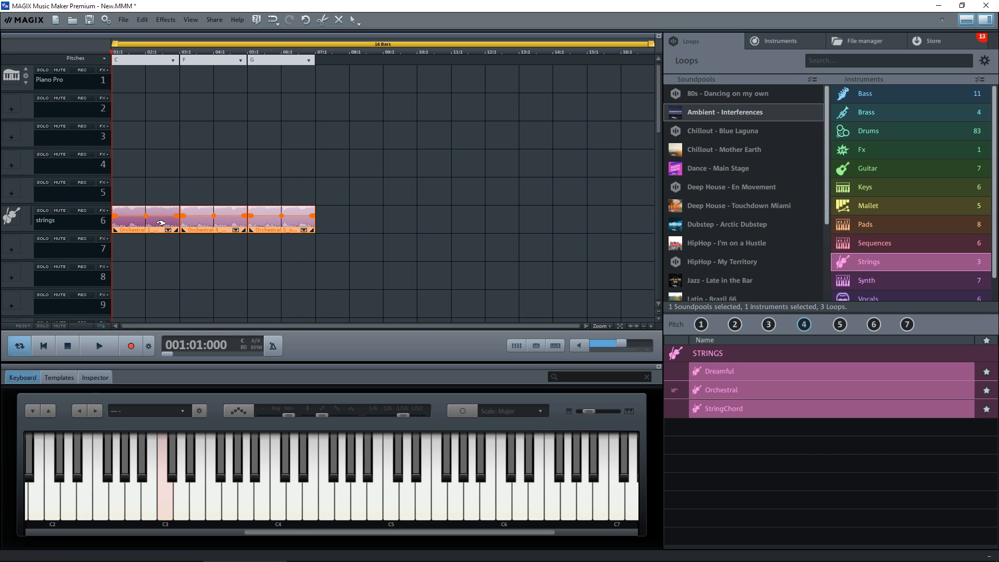
pyautogui.moveTo(160, 223); pyautogui.dragTo(536, 226)
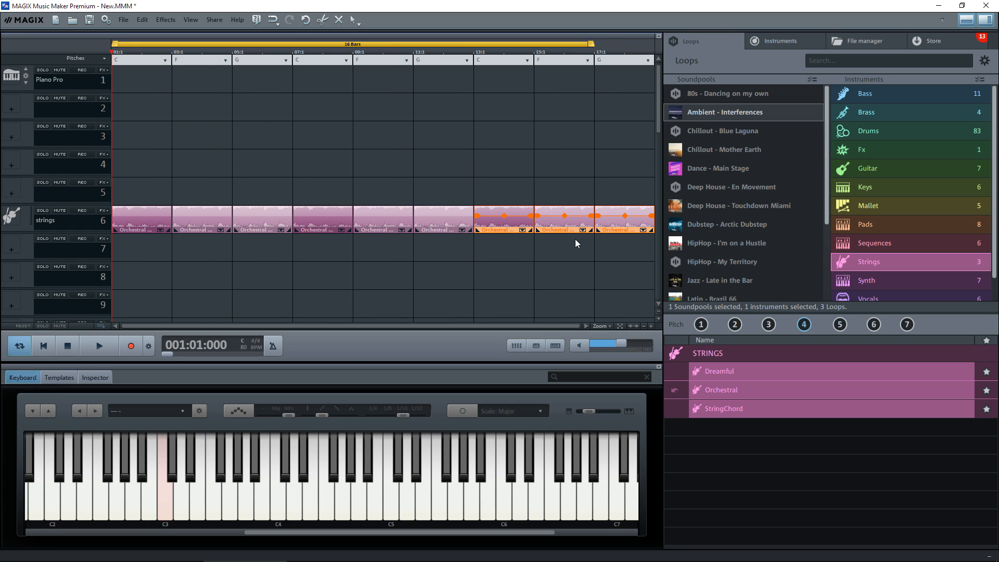
pyautogui.click(643, 326)
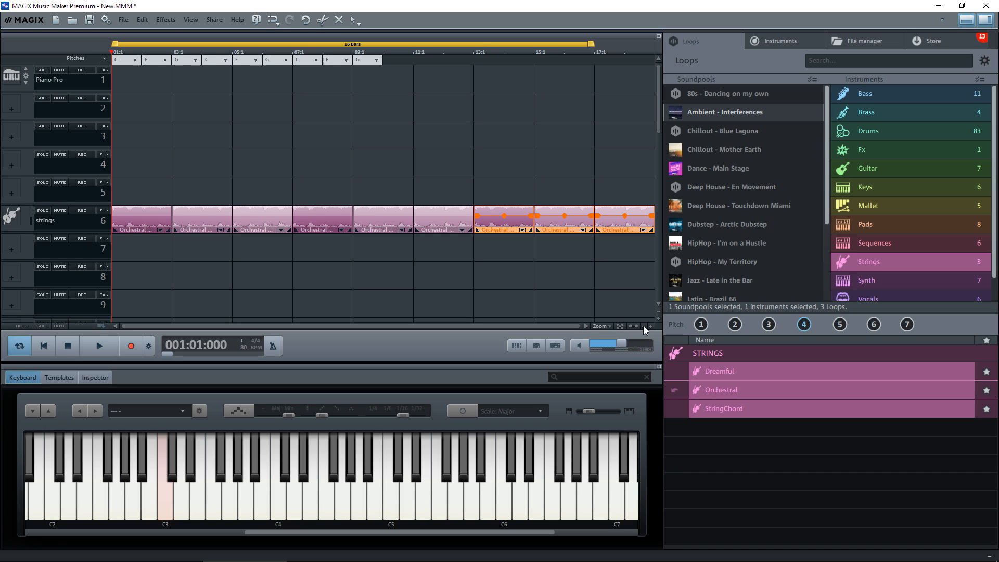
pyautogui.click(643, 326)
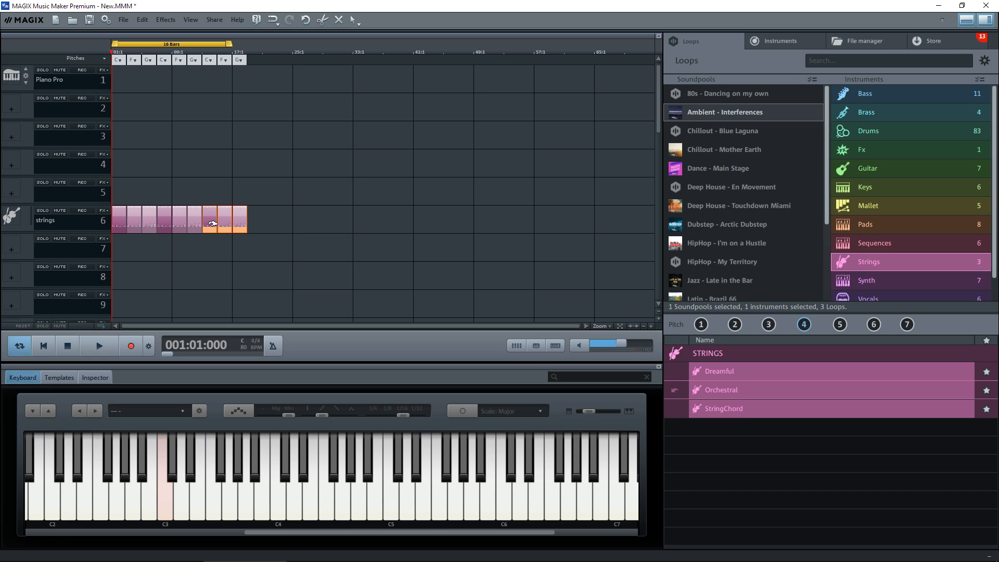
pyautogui.moveTo(215, 224); pyautogui.dragTo(395, 228)
pyautogui.click(458, 238)
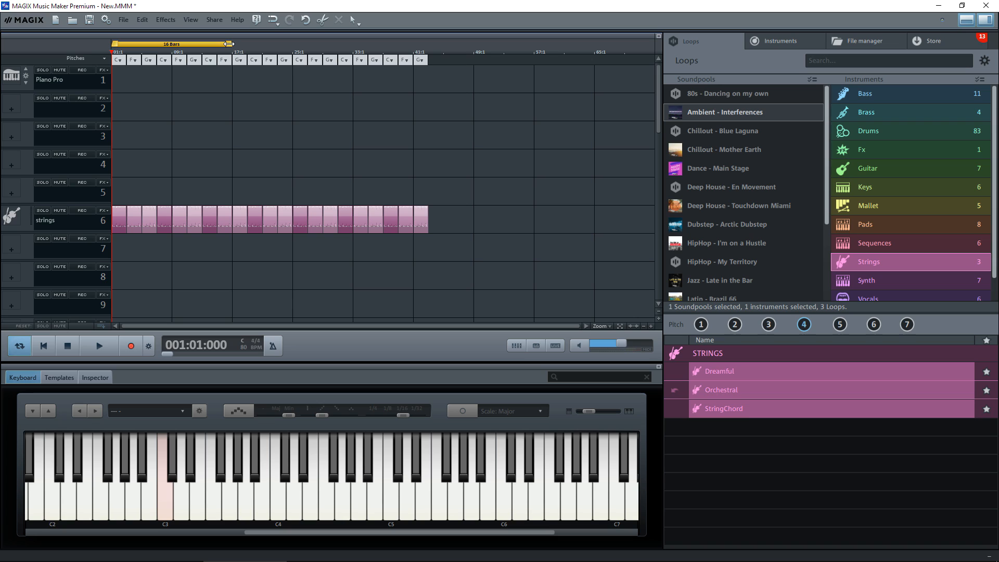
# - Extend the playback range to 72 bars and play the strings from the start
pyautogui.moveTo(229, 43); pyautogui.dragTo(659, 43)
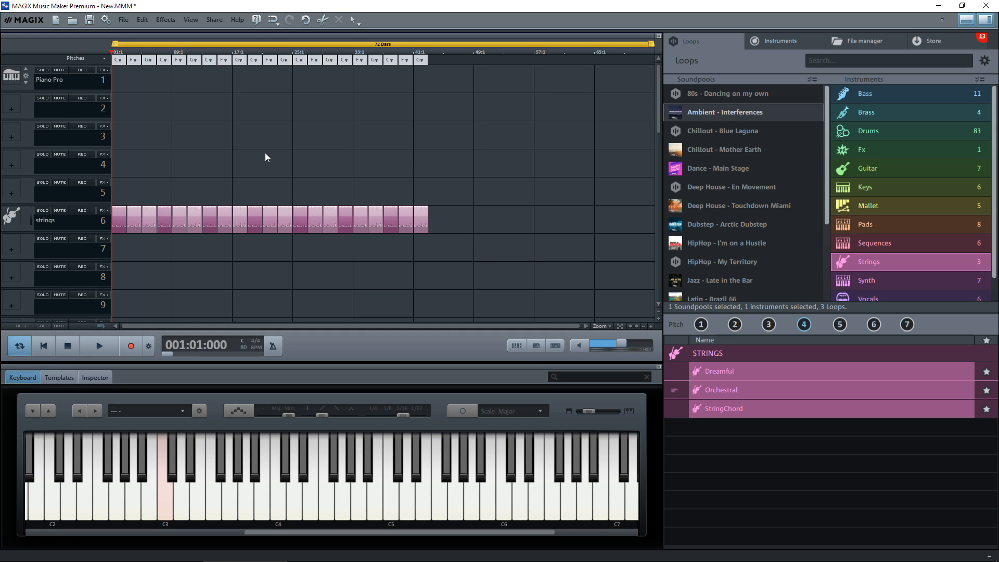
pyautogui.press('space')
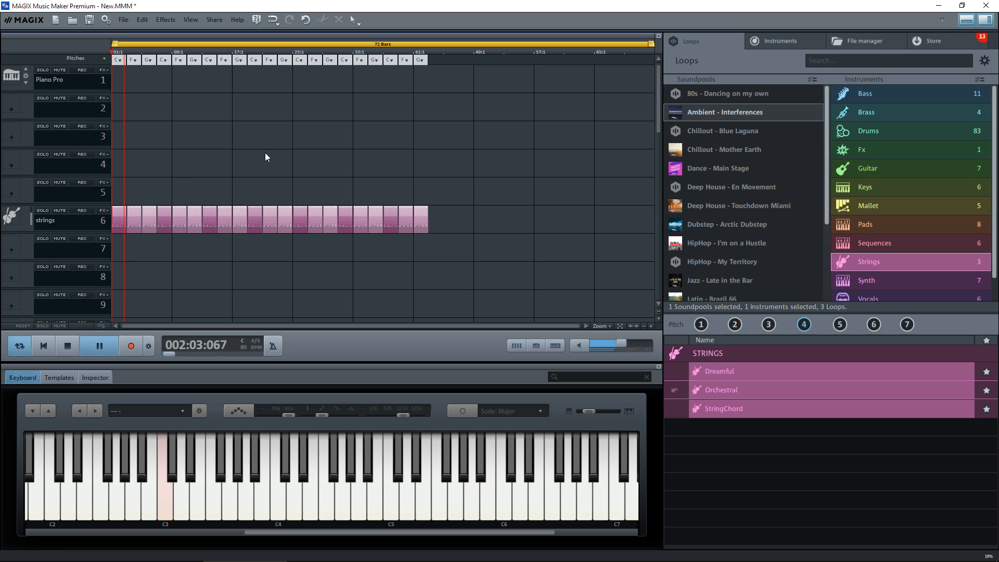
pyautogui.press('space')
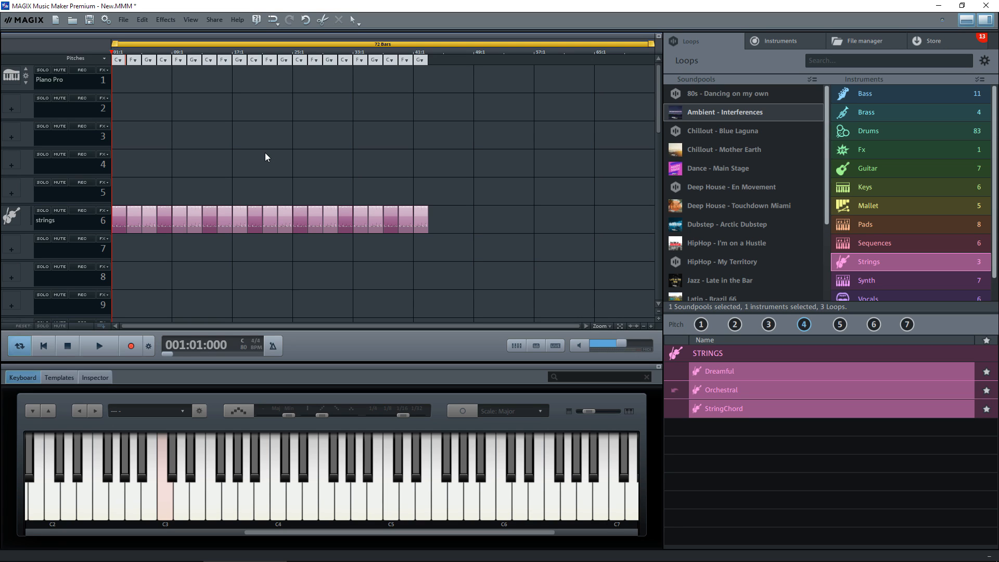
# - Place the Lullaby keys loop three times in a row from bar 7 on track 5, at pitches 1, 4 and 5
pyautogui.click(865, 186)
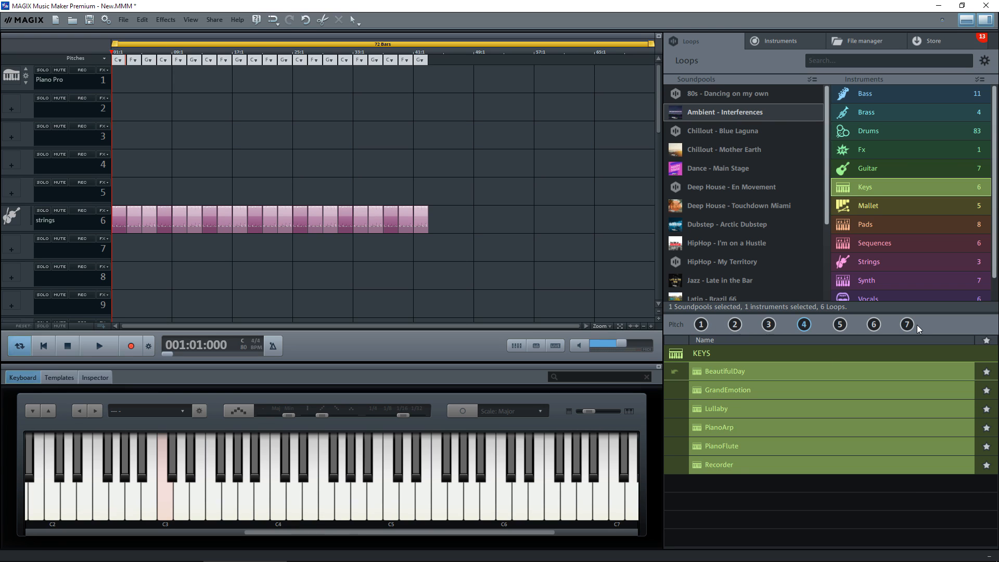
pyautogui.click(710, 409)
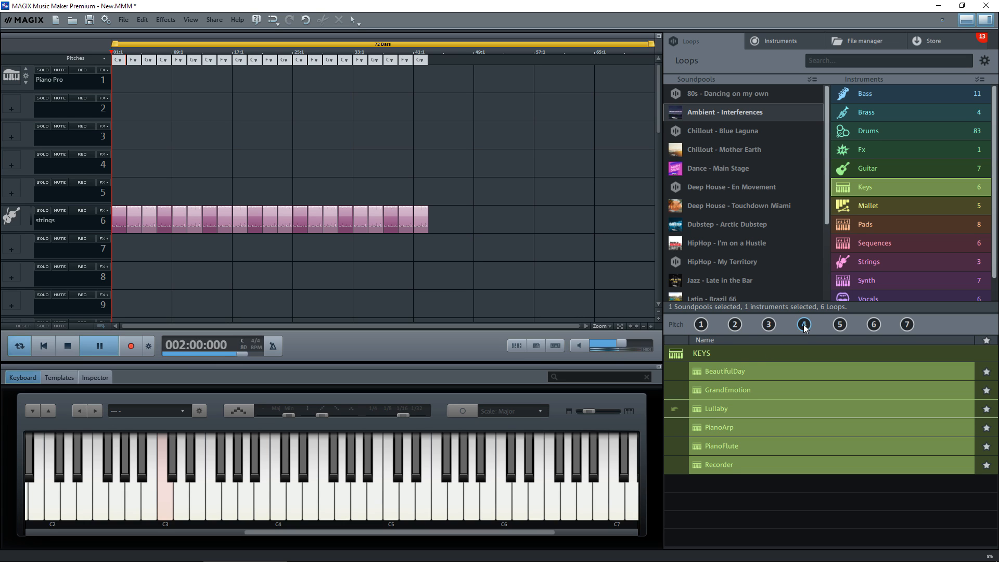
pyautogui.click(701, 324)
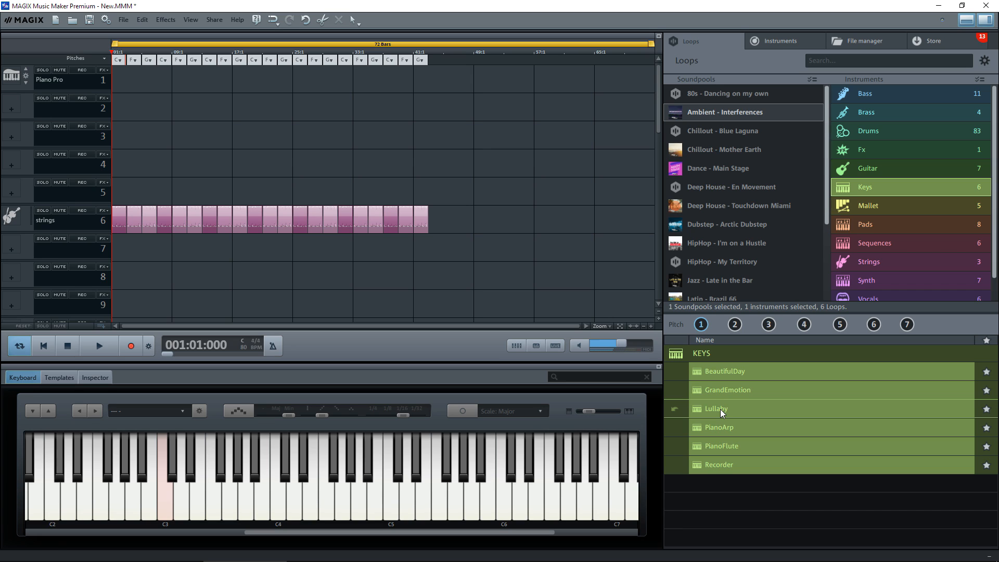
pyautogui.click(720, 409)
pyautogui.click(720, 409)
pyautogui.moveTo(717, 410); pyautogui.dragTo(236, 188)
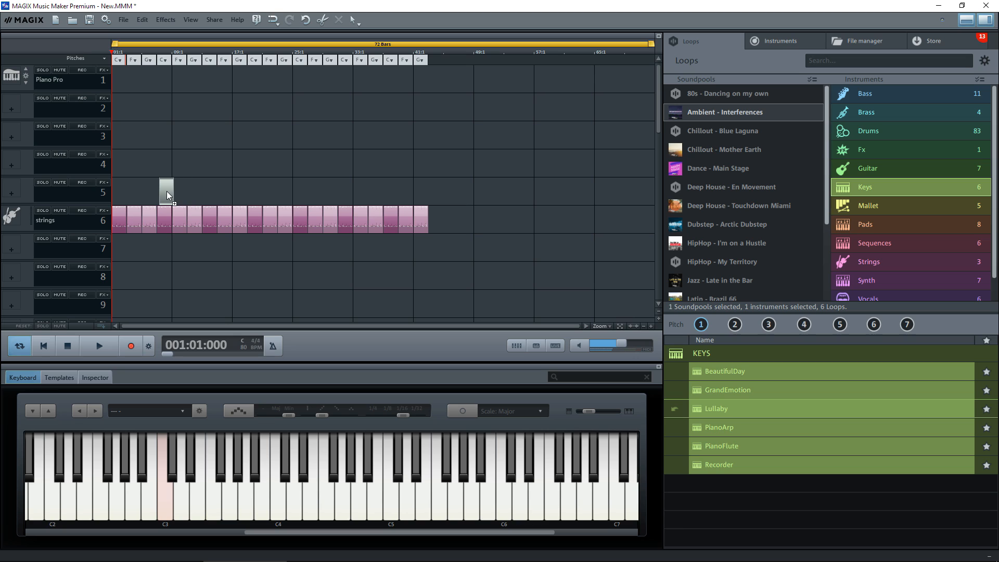
pyautogui.moveTo(165, 192); pyautogui.dragTo(164, 191)
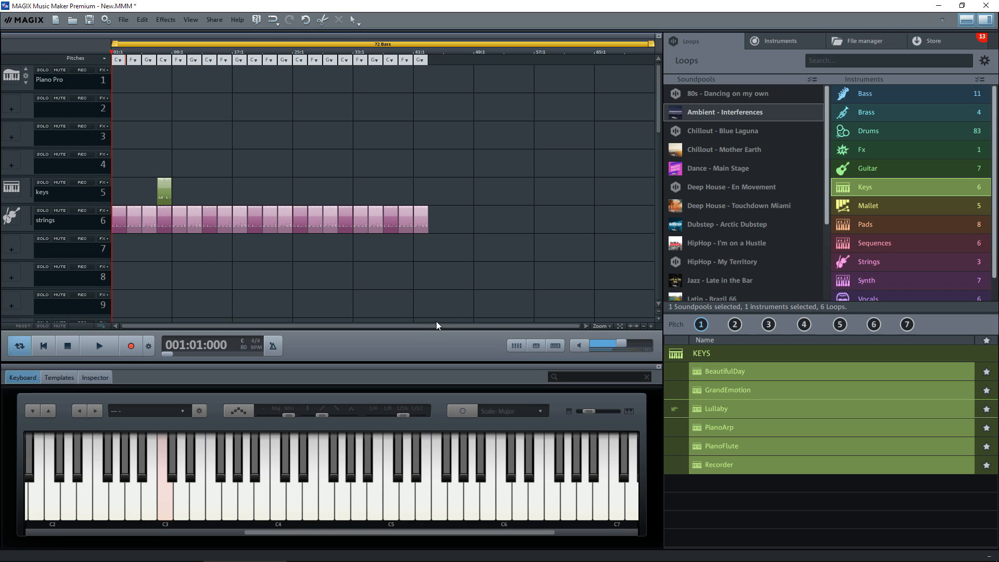
pyautogui.moveTo(807, 330); pyautogui.dragTo(180, 192)
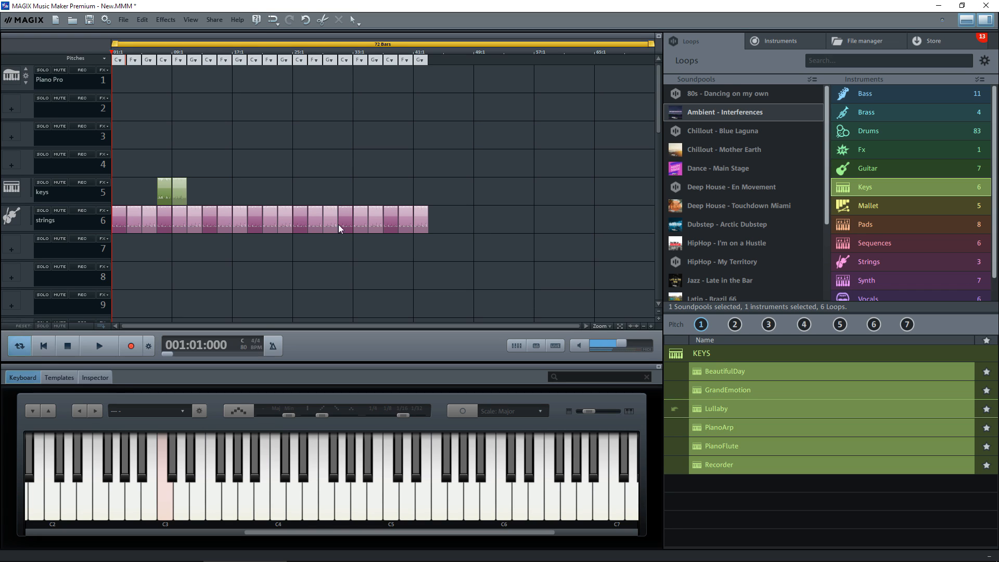
pyautogui.moveTo(840, 329); pyautogui.dragTo(195, 194)
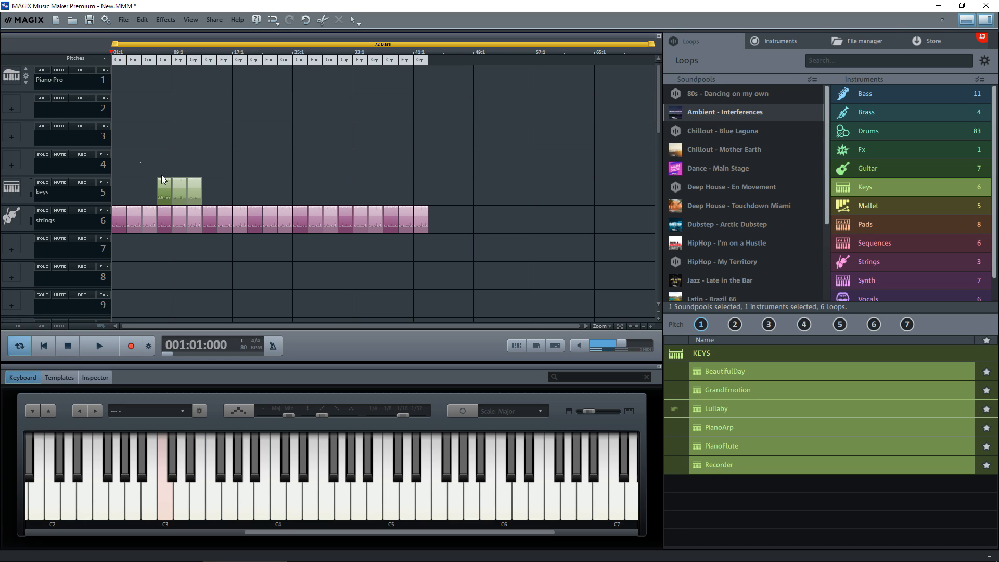
# - Duplicate the three-loop keys sequence along track 5 up to the end of the strings
pyautogui.moveTo(204, 193); pyautogui.dragTo(232, 198)
pyautogui.moveTo(169, 197); pyautogui.dragTo(225, 198)
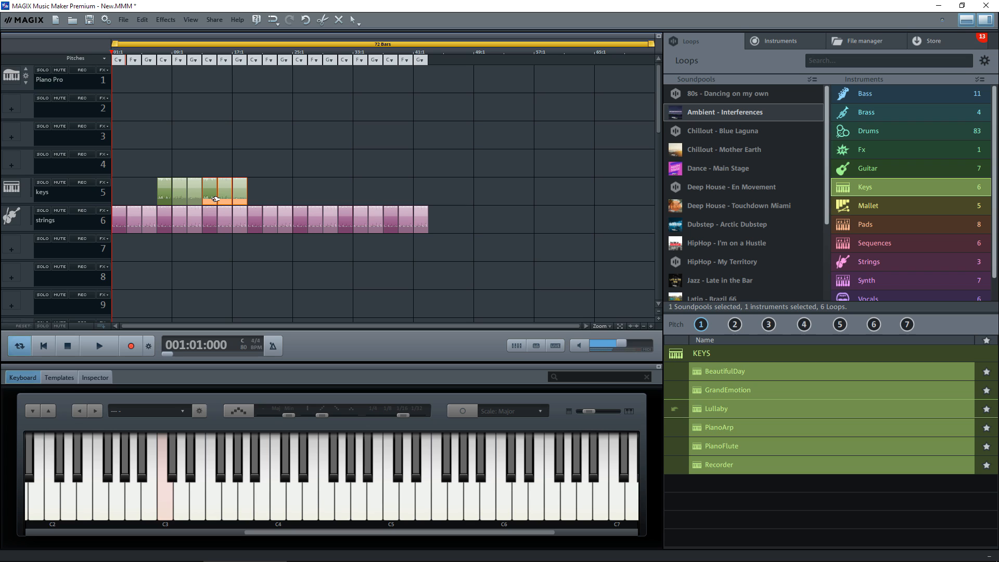
pyautogui.moveTo(210, 198); pyautogui.dragTo(392, 203)
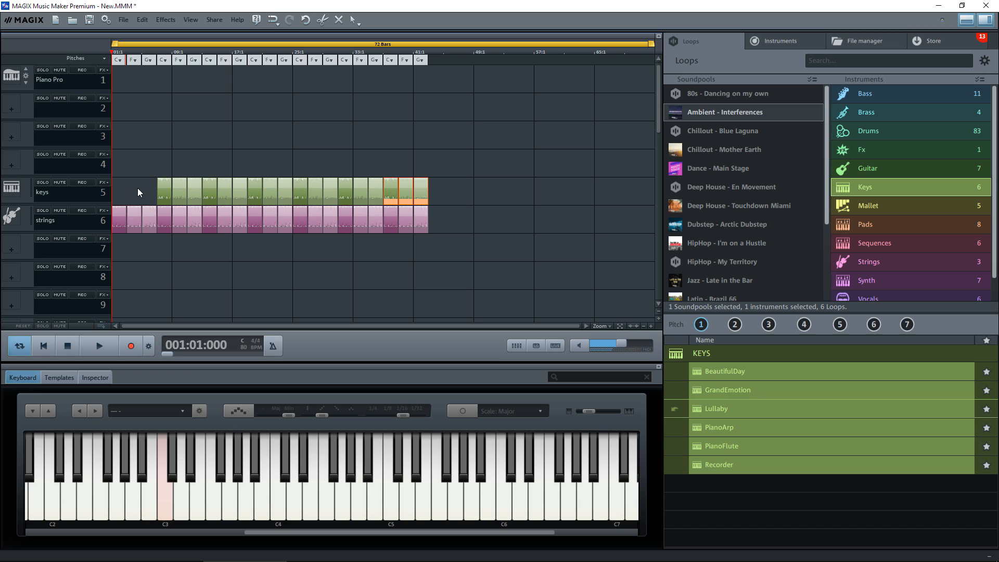
# - Play the arrangement from bar 5 to check how the keys and strings sound together
pyautogui.click(146, 51)
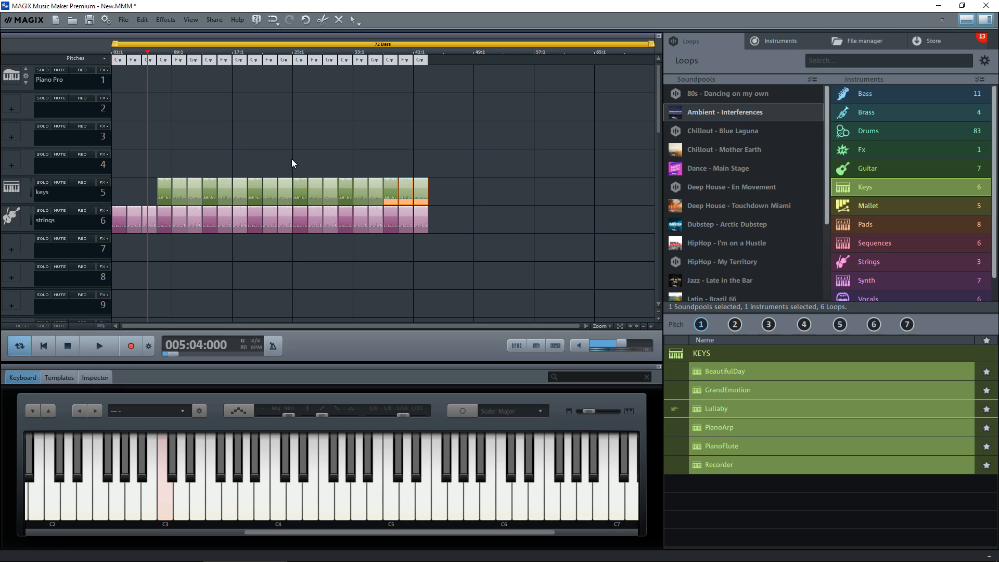
pyautogui.press('space')
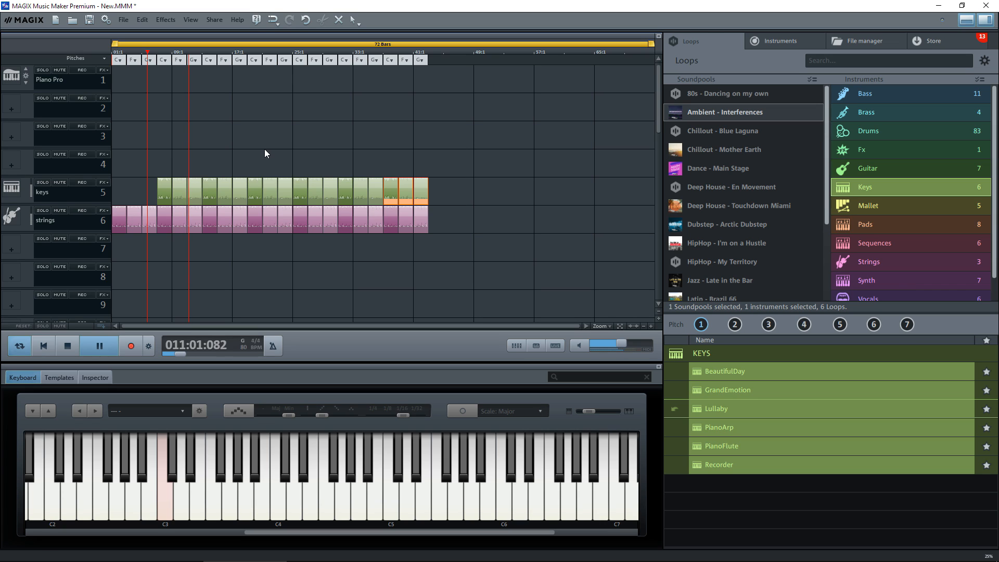
pyautogui.press('space')
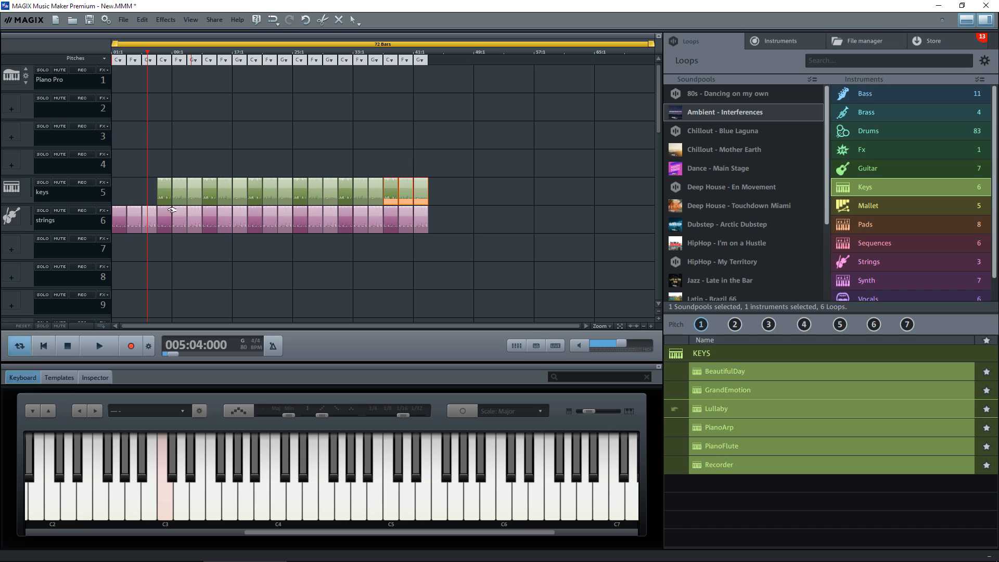
# - Set the strings track's Parametric EQ master gain to -6 dB and play the arrangement to check the balance
pyautogui.click(104, 210)
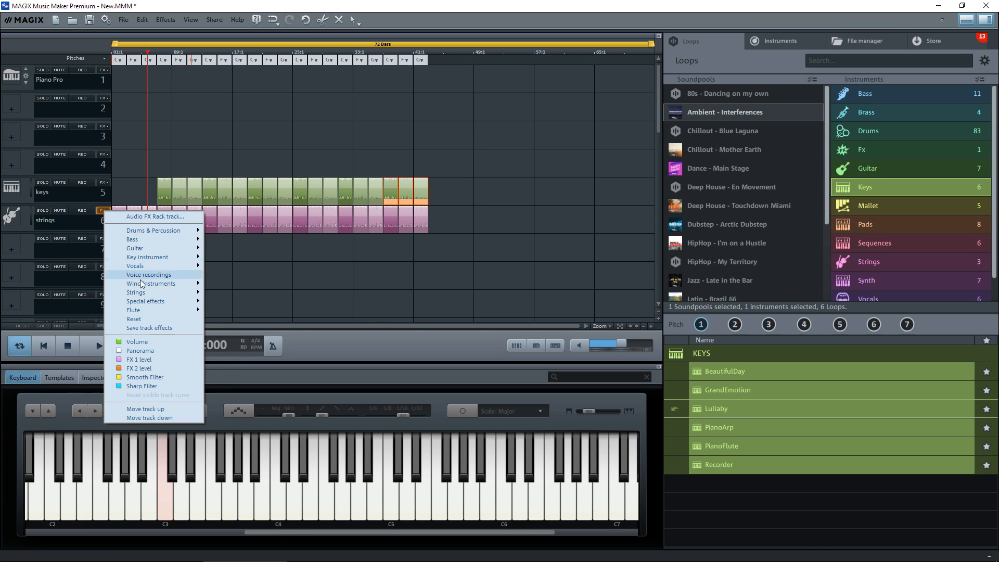
pyautogui.click(153, 218)
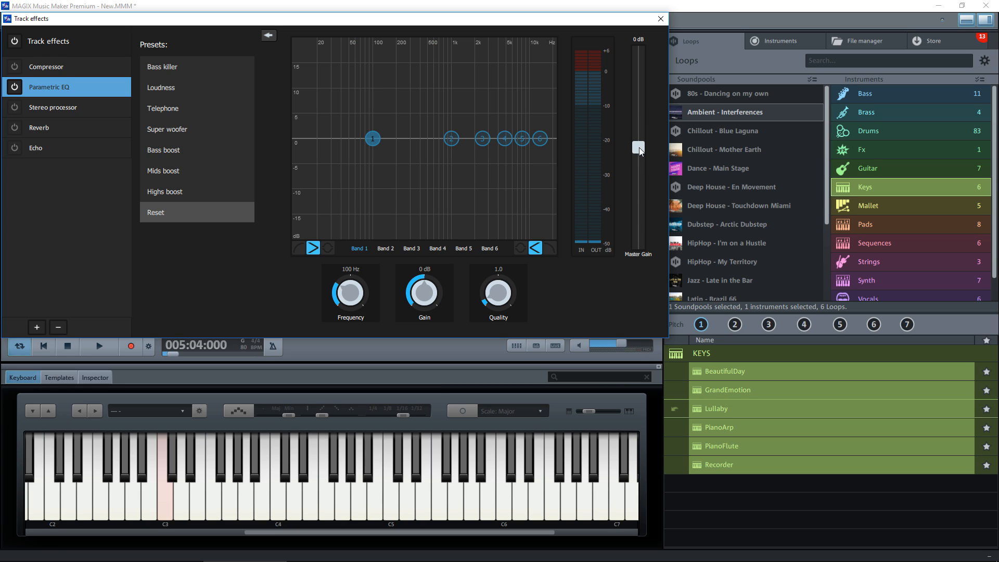
pyautogui.moveTo(638, 147); pyautogui.dragTo(643, 180)
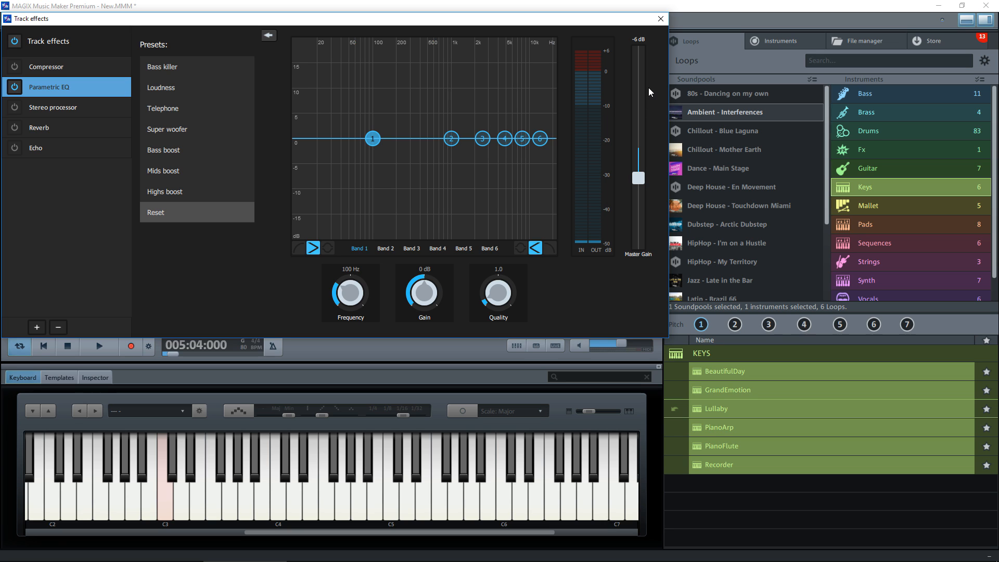
pyautogui.click(661, 19)
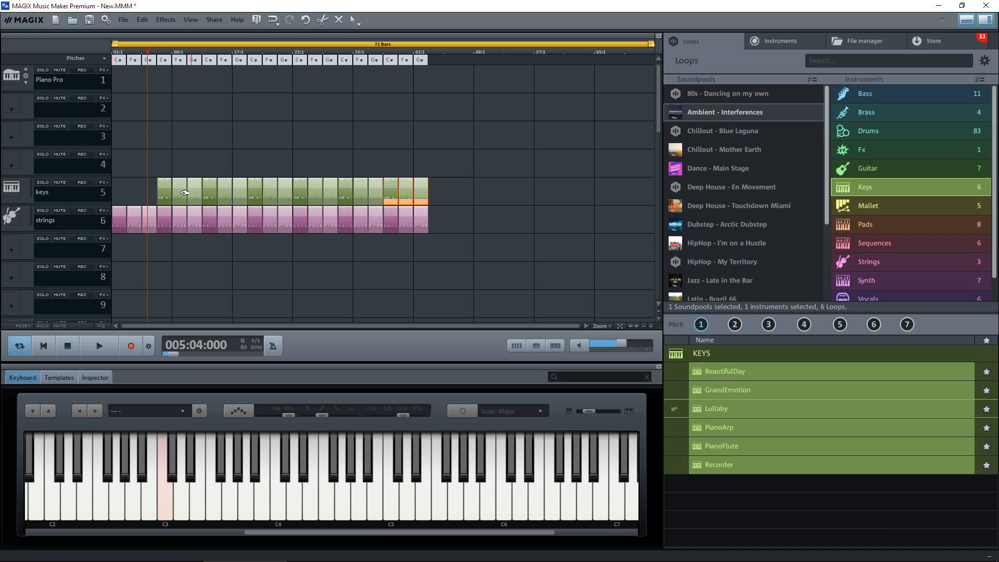
pyautogui.press('space')
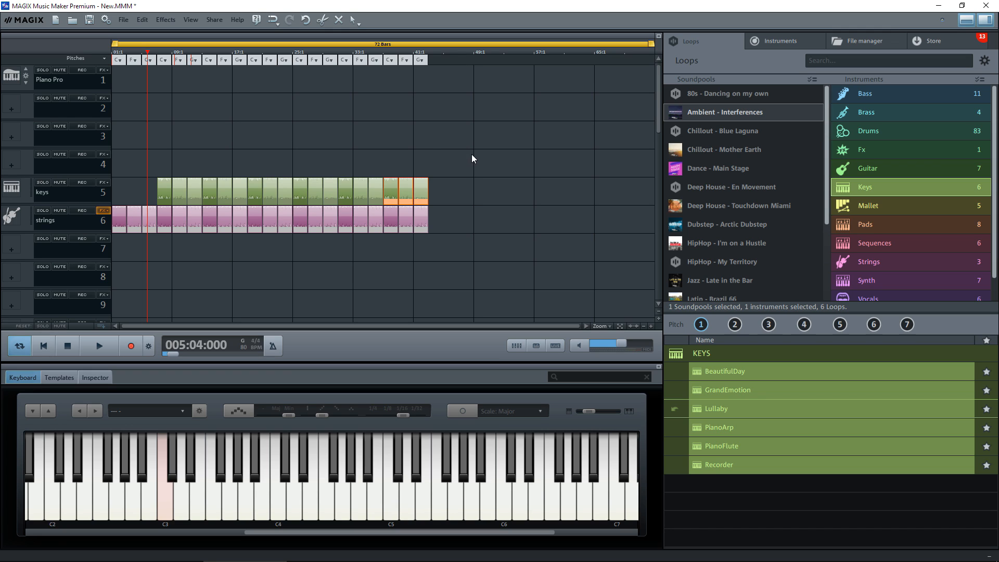
pyautogui.click(445, 139)
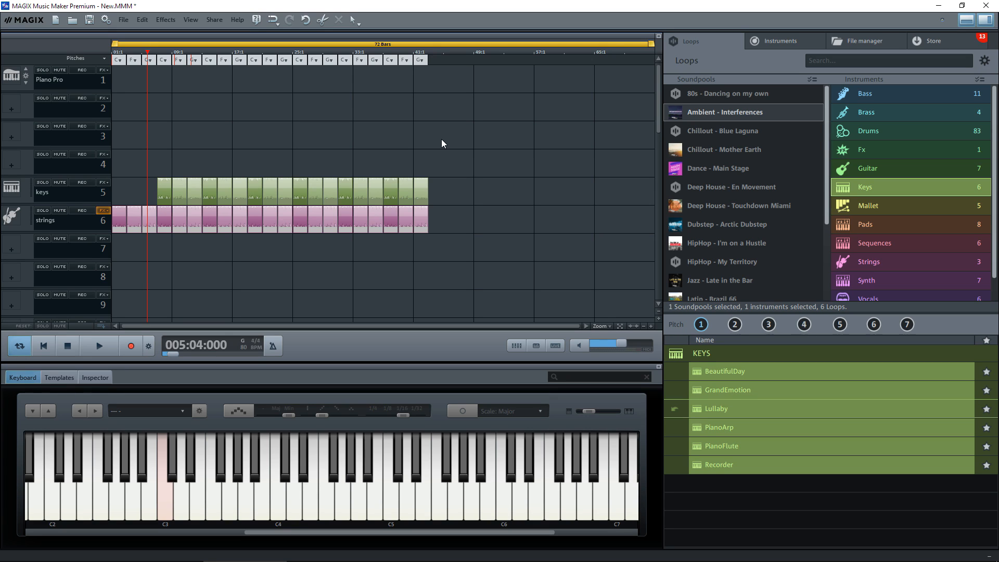
# - Audition the BigDrums C and BigDrums D drum loops from the Ambient - Interferences soundpool
pyautogui.click(874, 132)
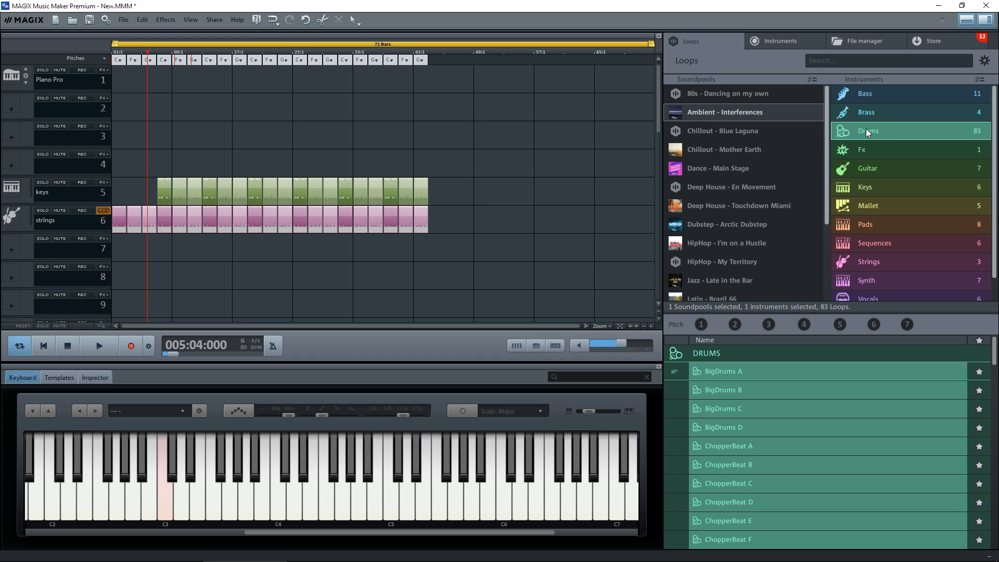
pyautogui.click(722, 410)
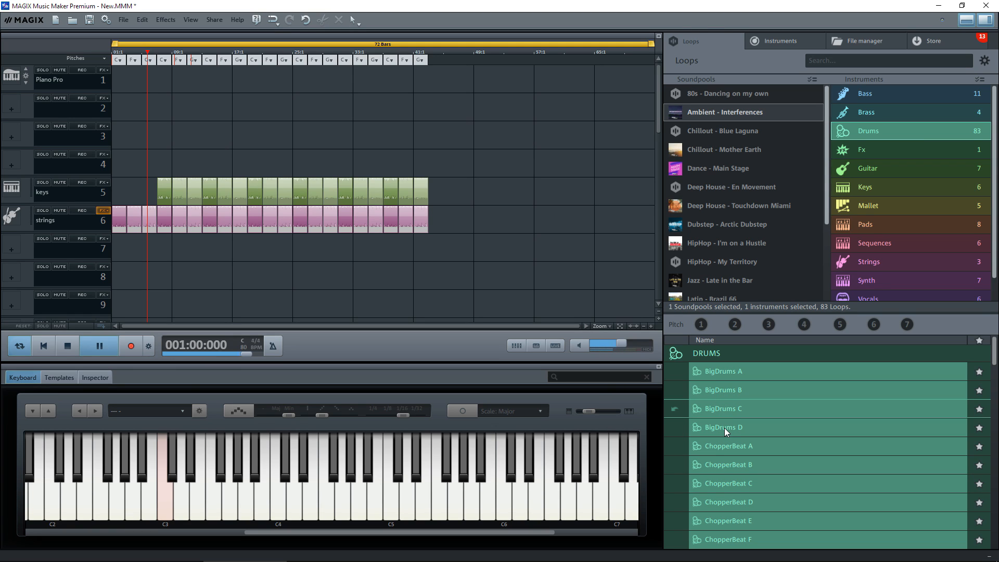
pyautogui.click(725, 428)
pyautogui.click(725, 428)
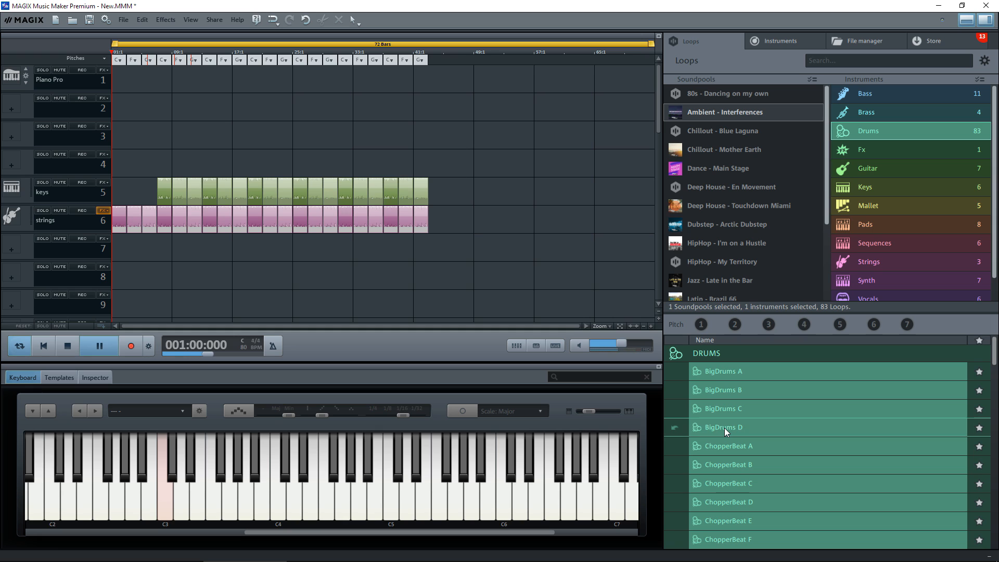
# - Find and audition the Filigree A drum loop, and place it at bar 13 on track 4
pyautogui.scroll(-8, 724, 429)
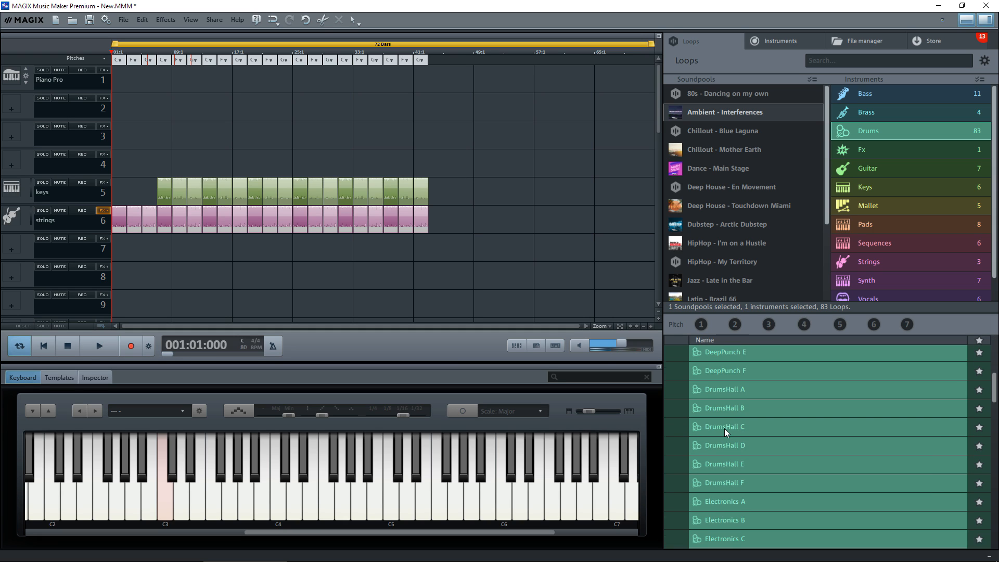
pyautogui.scroll(-3, 725, 431)
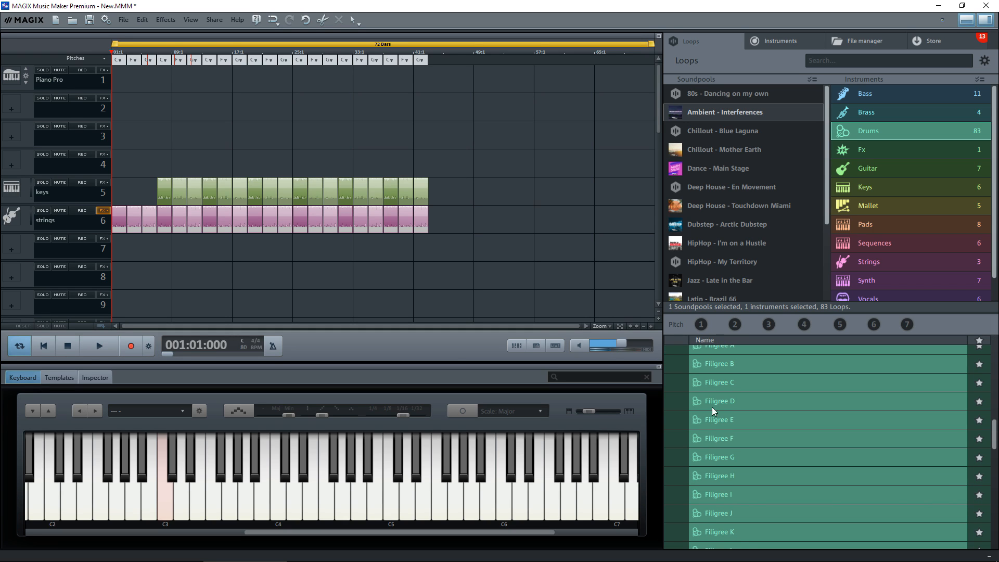
pyautogui.scroll(1, 708, 388)
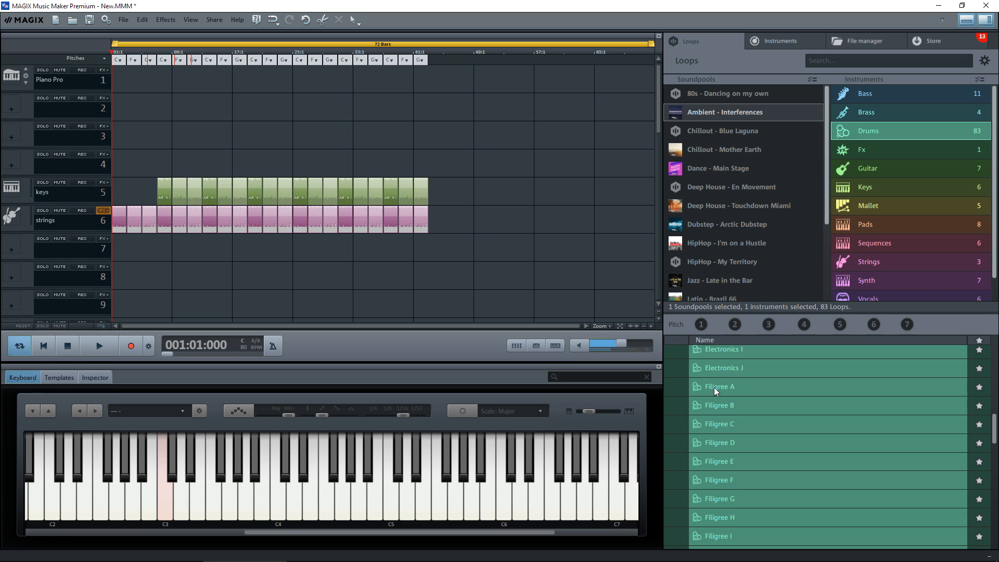
pyautogui.click(714, 387)
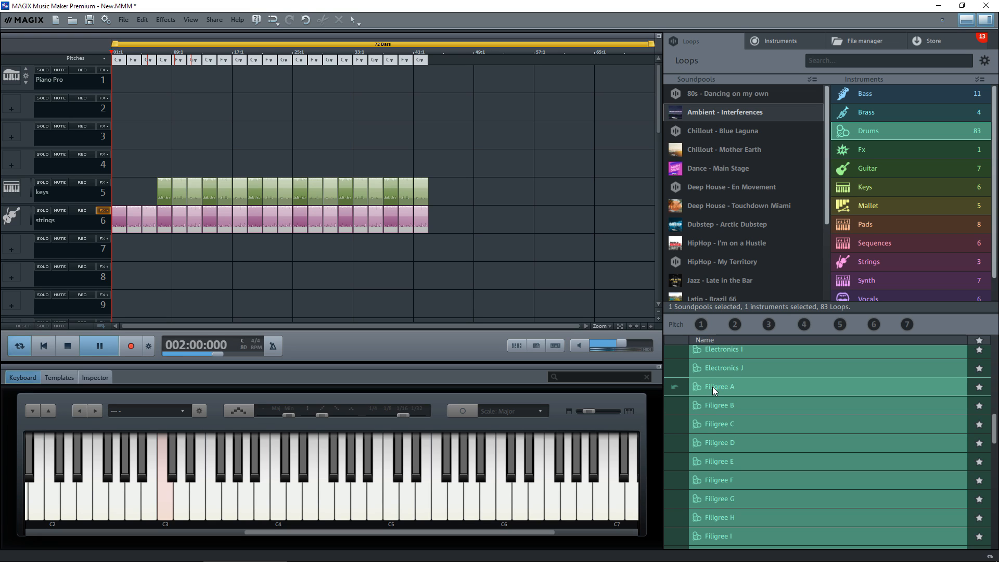
pyautogui.moveTo(708, 387); pyautogui.dragTo(548, 311)
pyautogui.moveTo(446, 257); pyautogui.dragTo(209, 158)
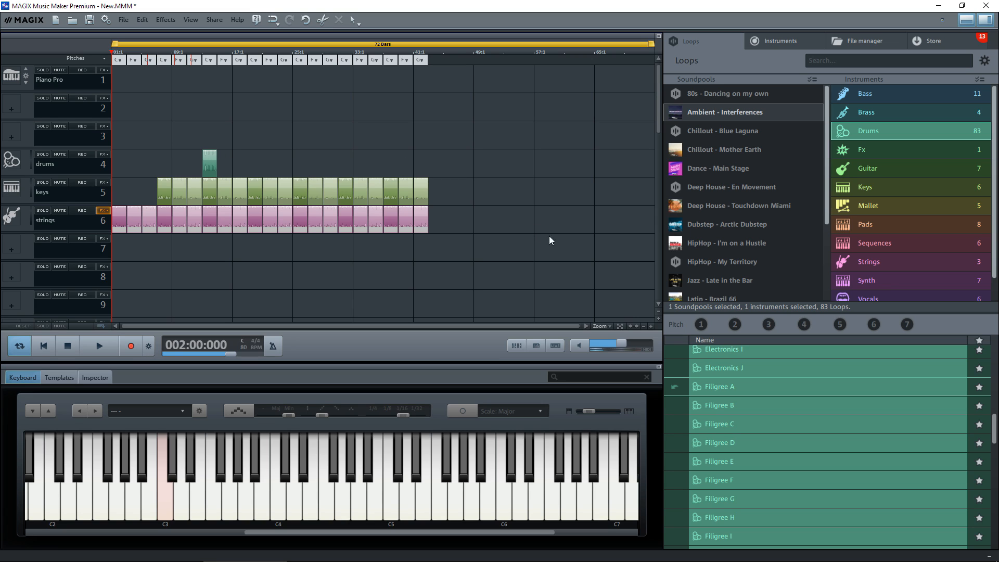
# - Extend the Filigree A drum loop along track 4 up to the end of the keys and strings
pyautogui.click(651, 326)
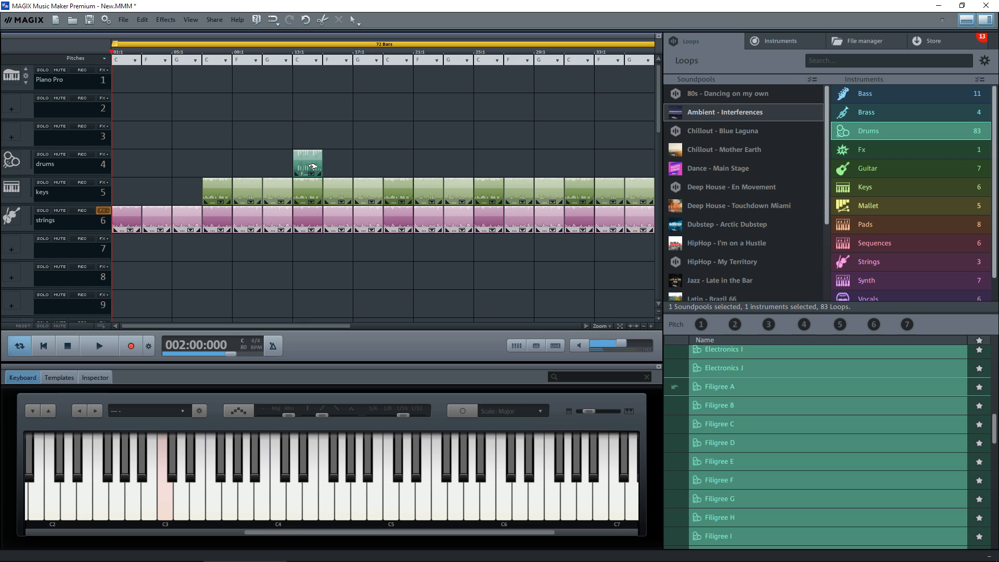
pyautogui.moveTo(312, 167)
pyautogui.mouseDown()
pyautogui.moveTo(386, 166)
pyautogui.moveTo(372, 111)
pyautogui.moveTo(336, 163)
pyautogui.moveTo(312, 161)
pyautogui.mouseUp()
pyautogui.moveTo(321, 166); pyautogui.dragTo(531, 163)
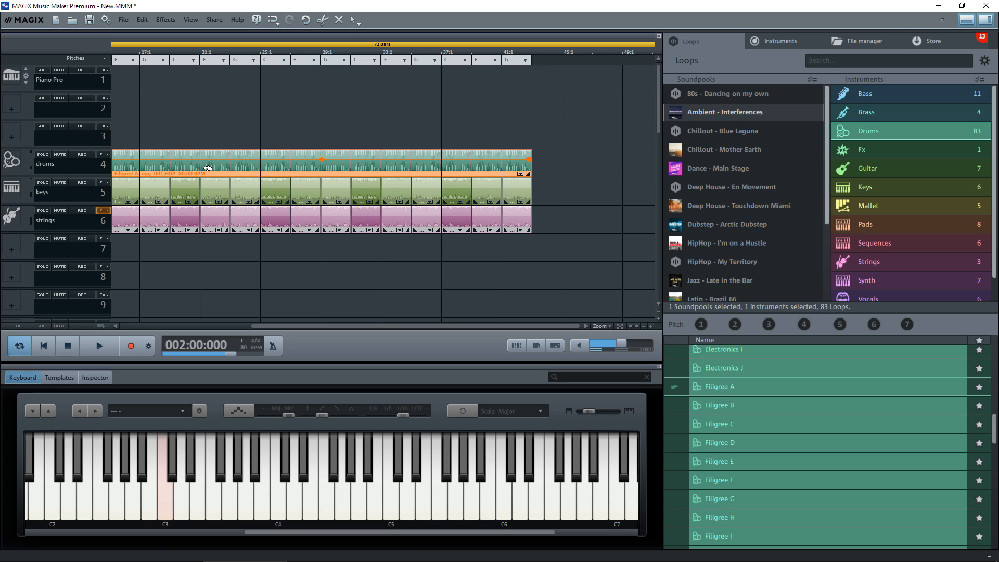
# - Try extending a copy of the last keys loop on track 8 to about bar 50, and delete the copy
pyautogui.click(307, 194)
pyautogui.moveTo(307, 194); pyautogui.dragTo(374, 196)
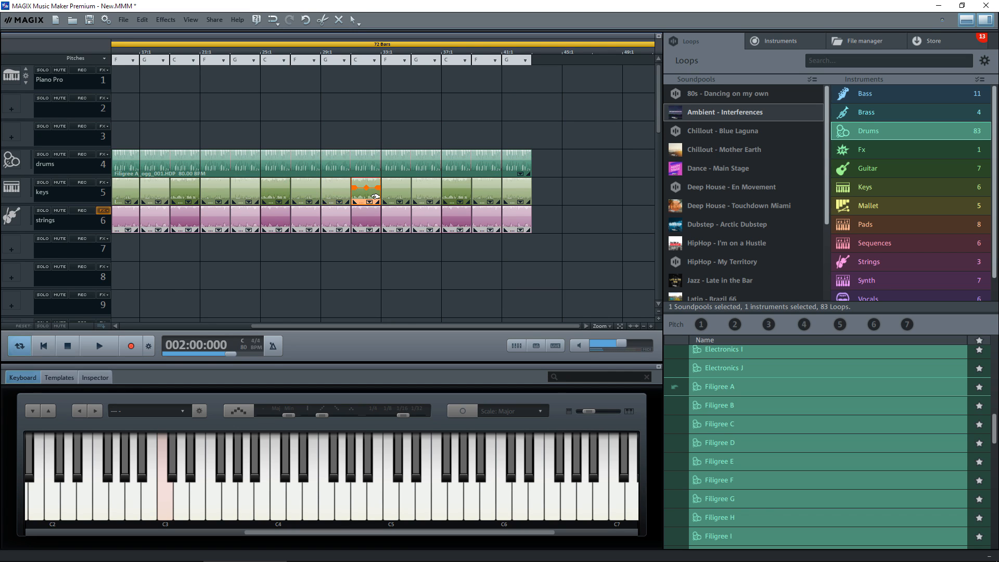
pyautogui.moveTo(461, 204); pyautogui.dragTo(521, 195)
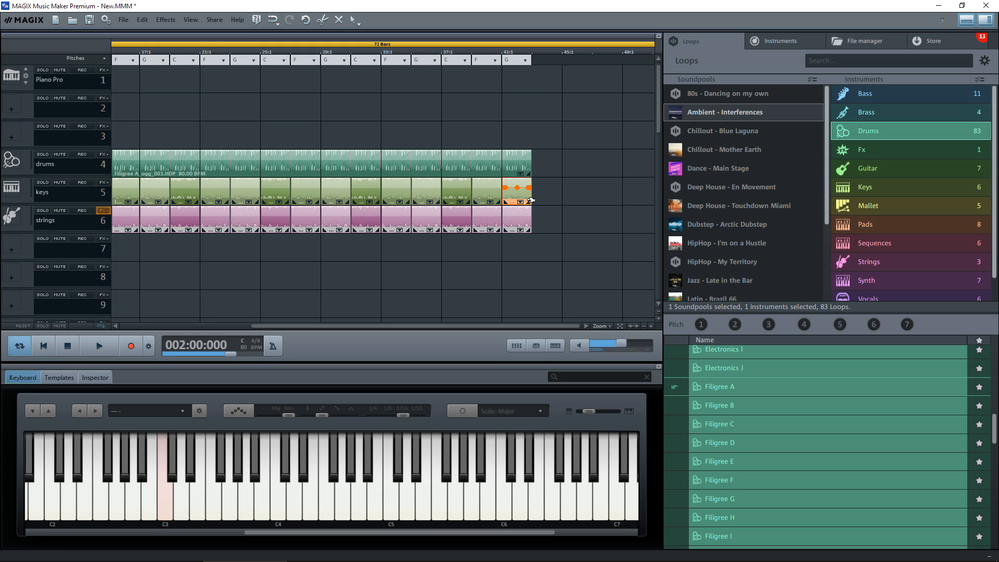
pyautogui.moveTo(519, 193); pyautogui.dragTo(481, 275)
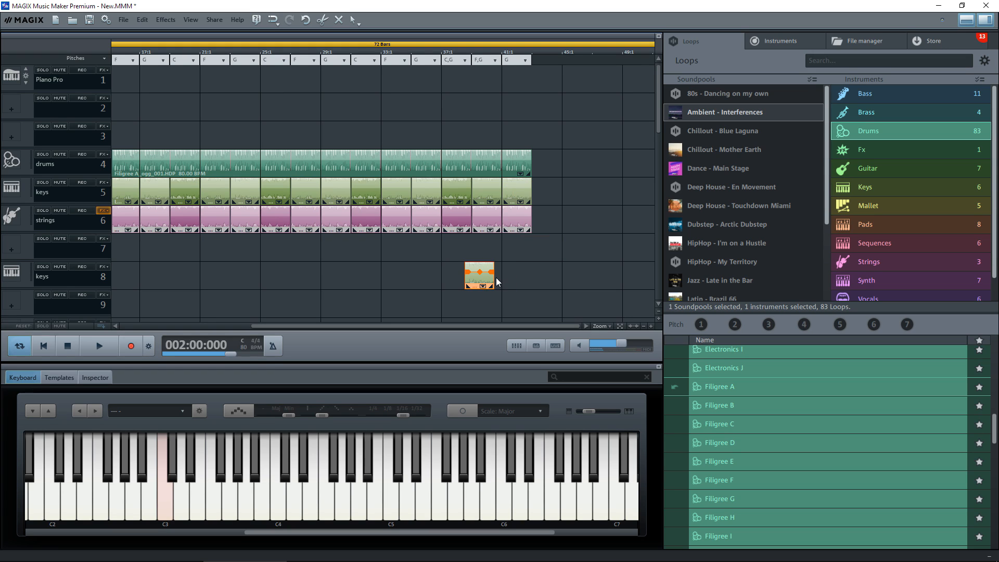
pyautogui.moveTo(493, 279); pyautogui.dragTo(646, 280)
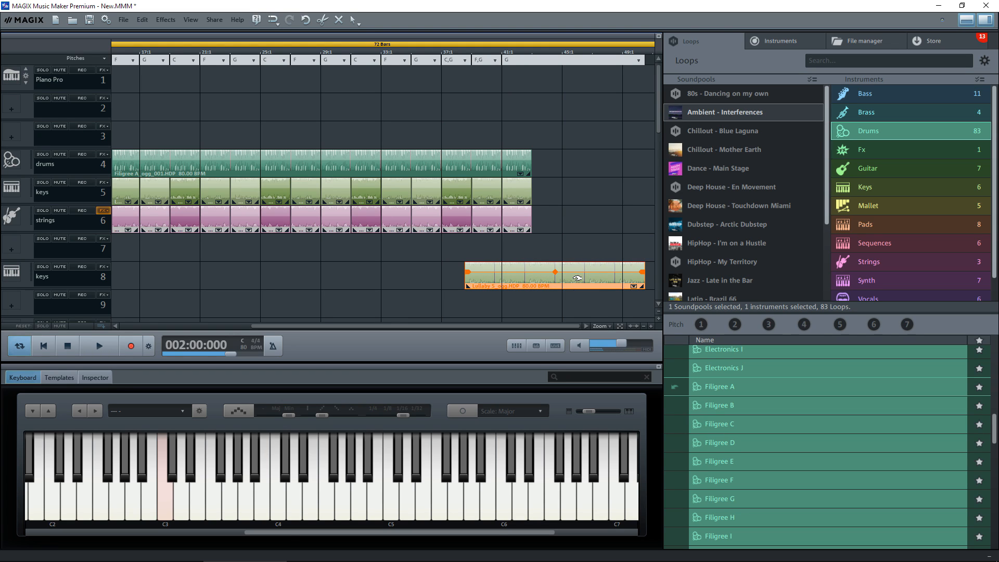
pyautogui.press('Delete')
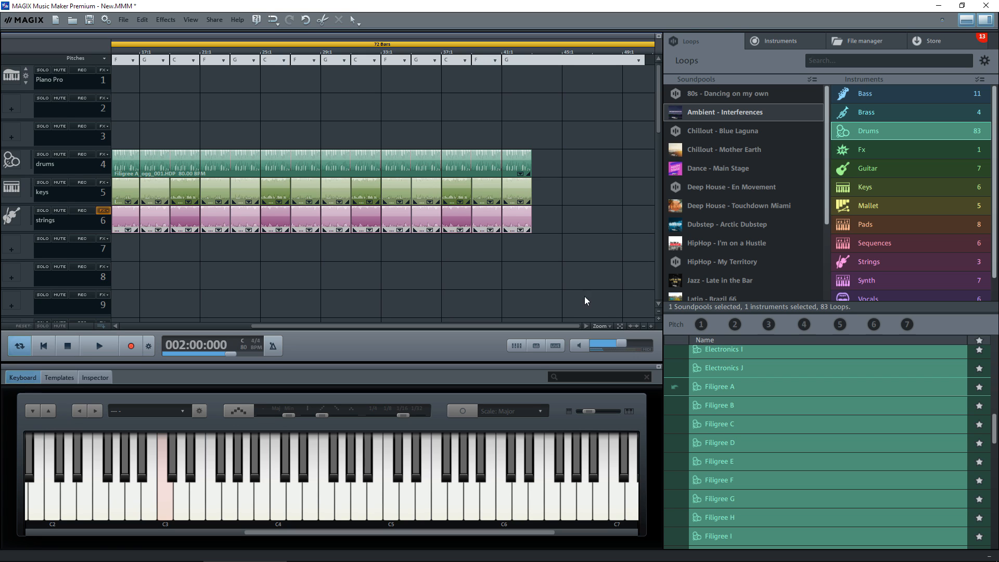
# - Play the arrangement from bar 7 and from beat 4 of bar 11 to check how the drums fit the keys and strings
pyautogui.click(600, 326)
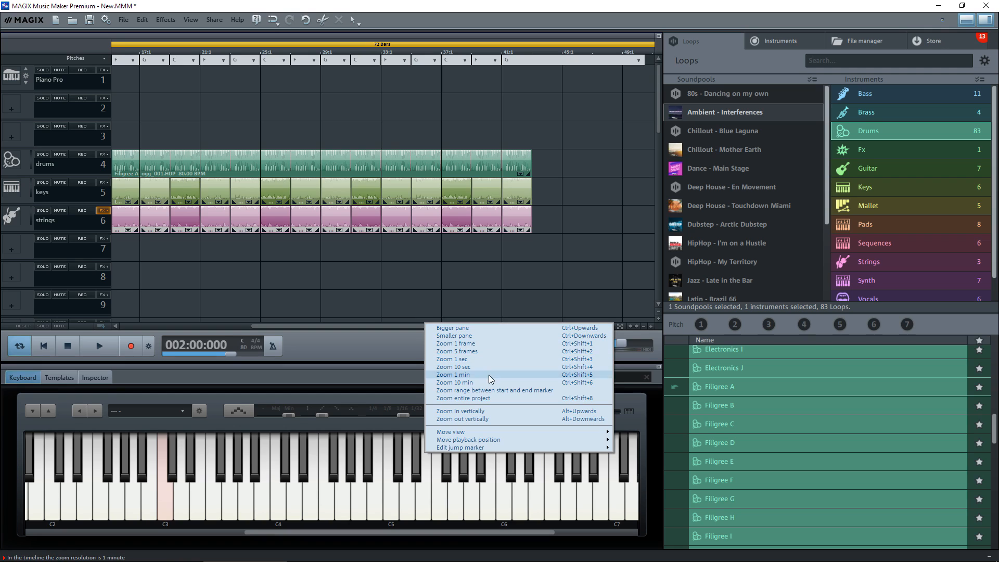
pyautogui.click(460, 398)
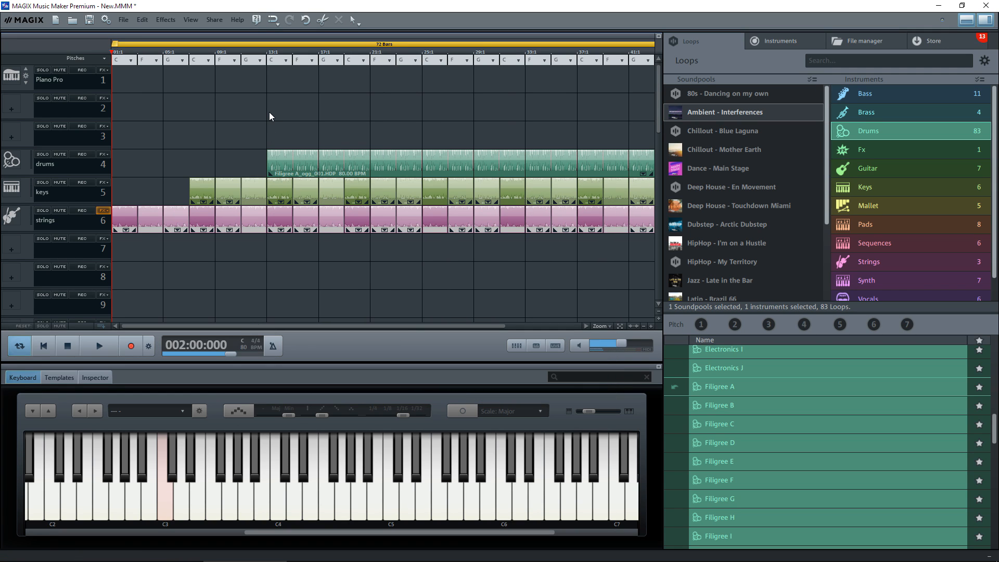
pyautogui.click(188, 49)
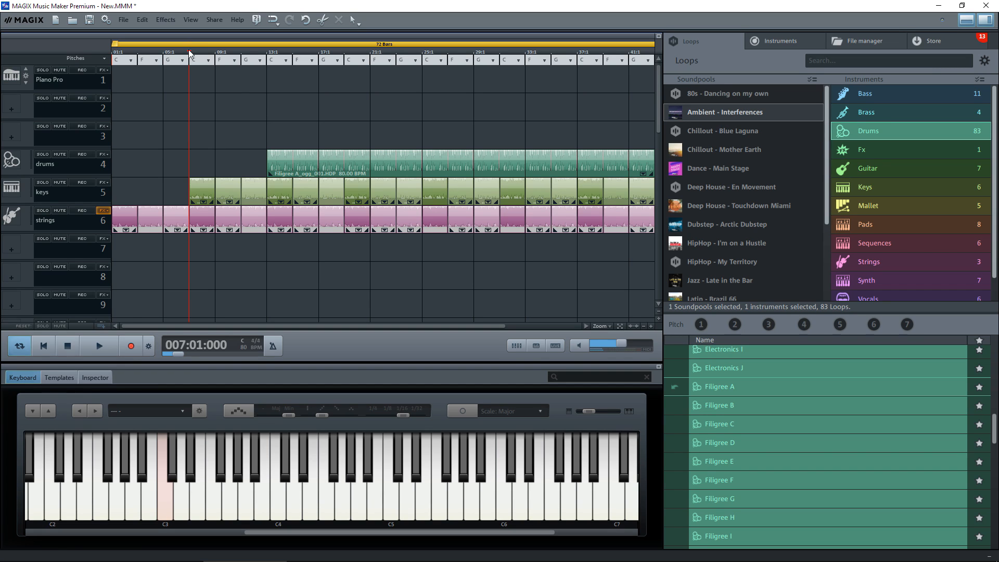
pyautogui.press('space')
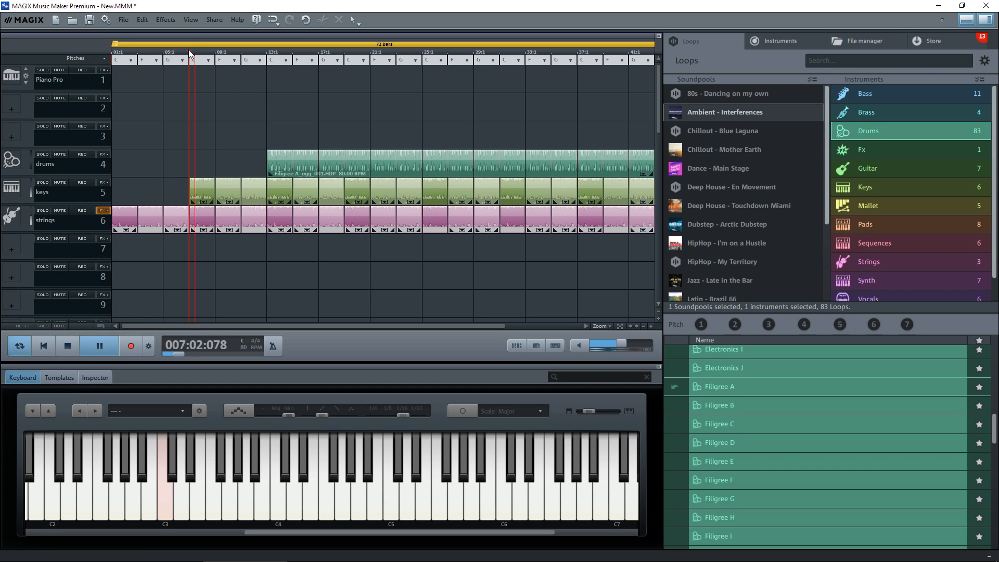
pyautogui.press('space')
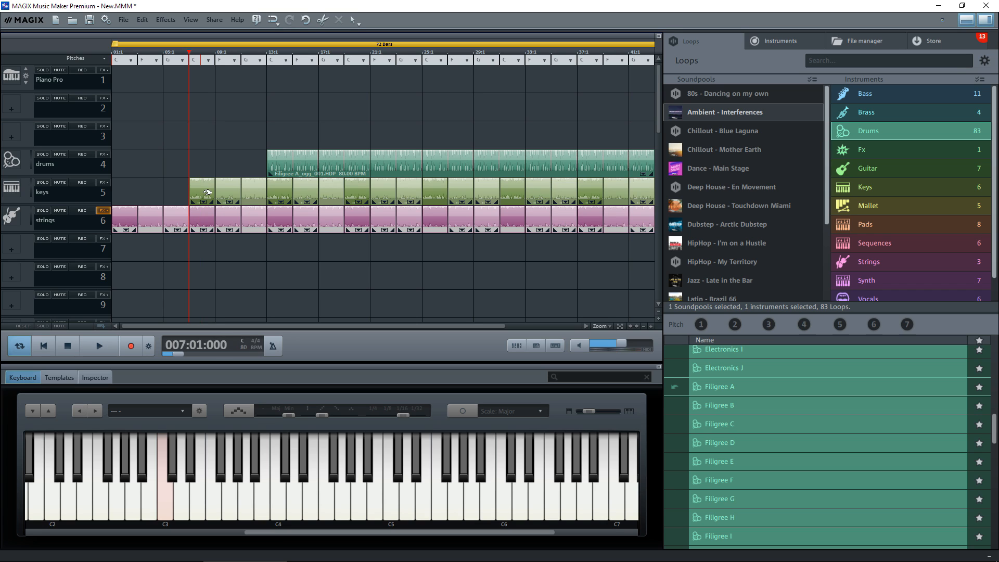
pyautogui.click(251, 51)
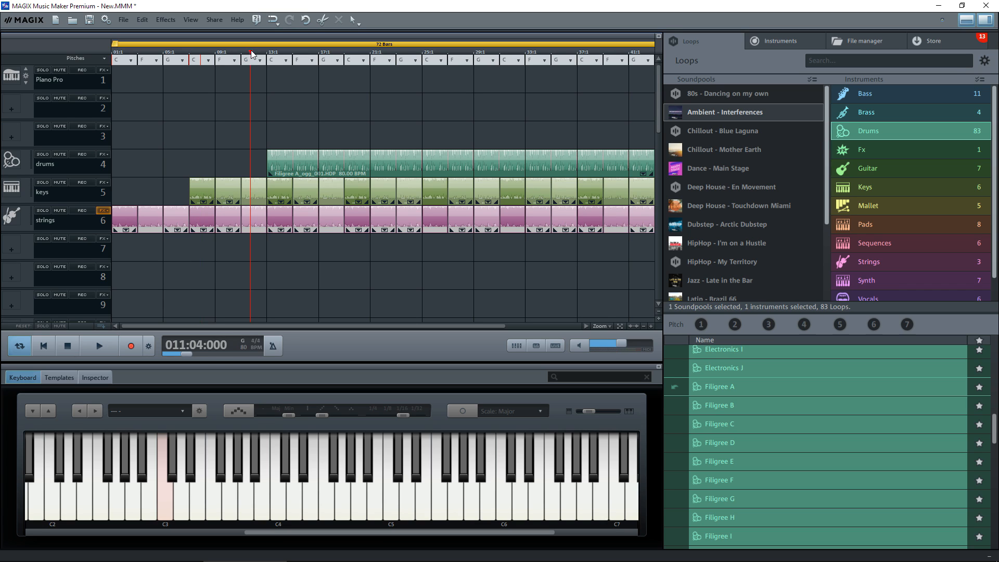
pyautogui.press('space')
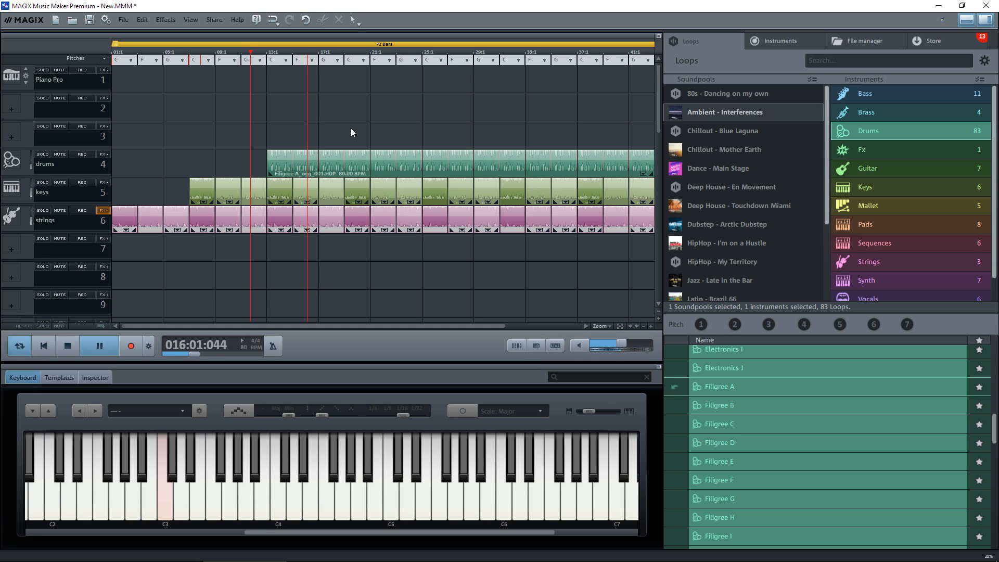
pyautogui.press('space')
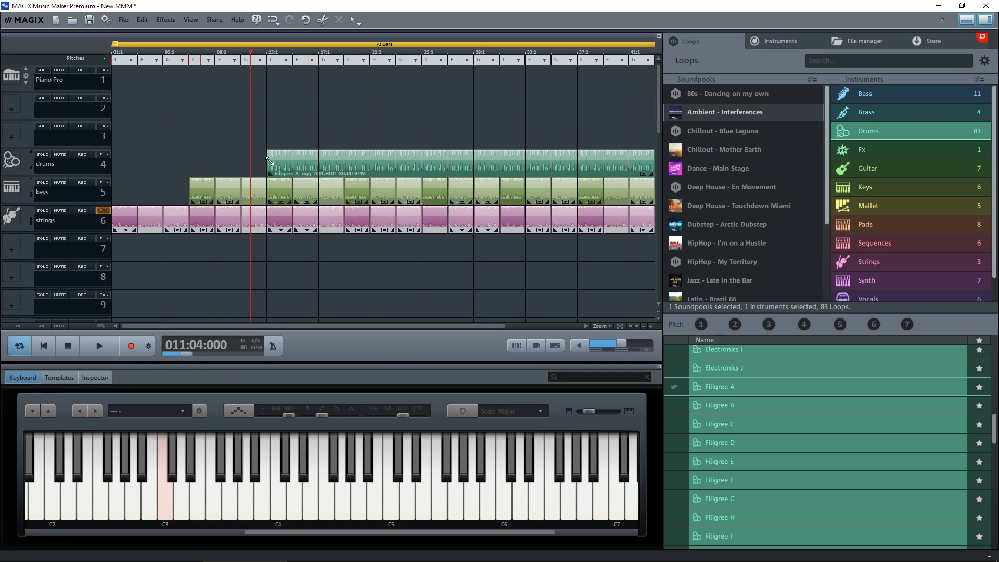
# - Audition the Highway bass loop and place it three times in a row from bar 13 on track 3, at pitches 1, 4 and 5
pyautogui.click(863, 96)
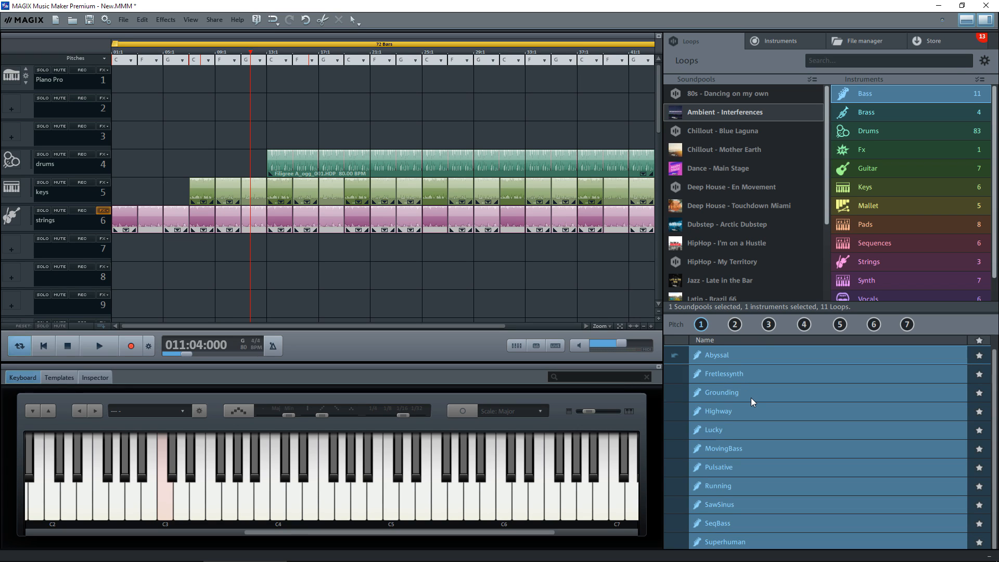
pyautogui.click(711, 411)
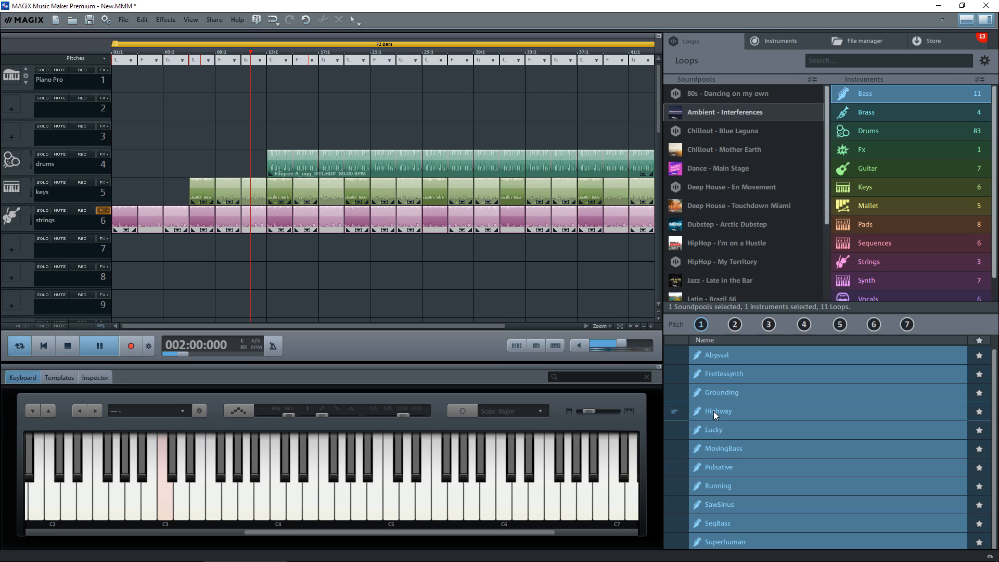
pyautogui.click(713, 412)
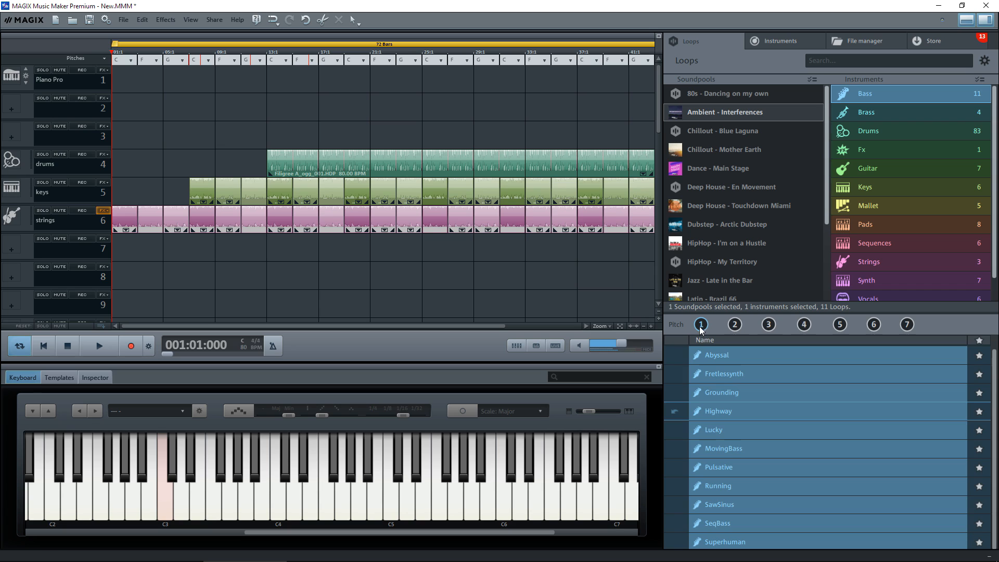
pyautogui.moveTo(707, 413); pyautogui.dragTo(280, 135)
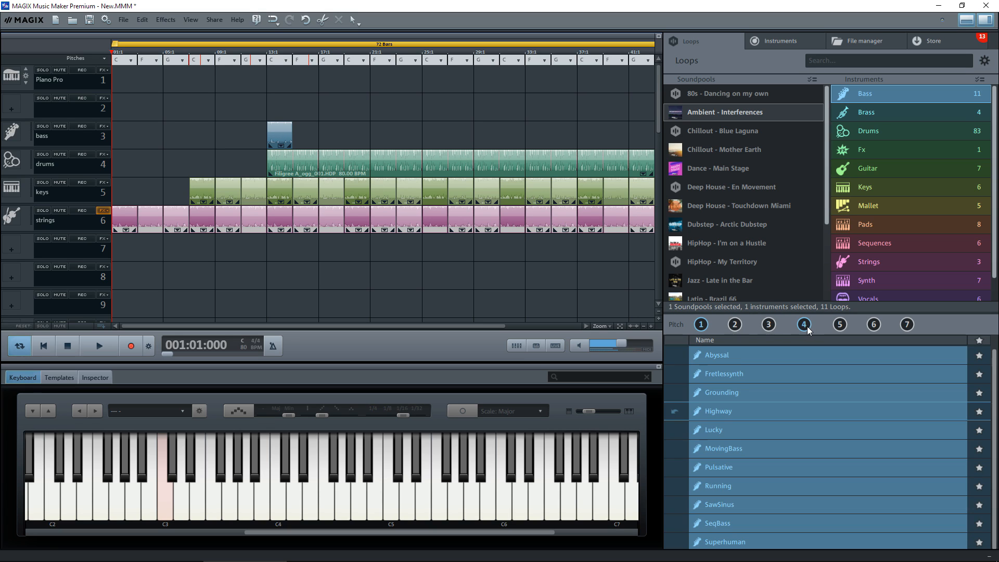
pyautogui.moveTo(808, 329); pyautogui.dragTo(305, 136)
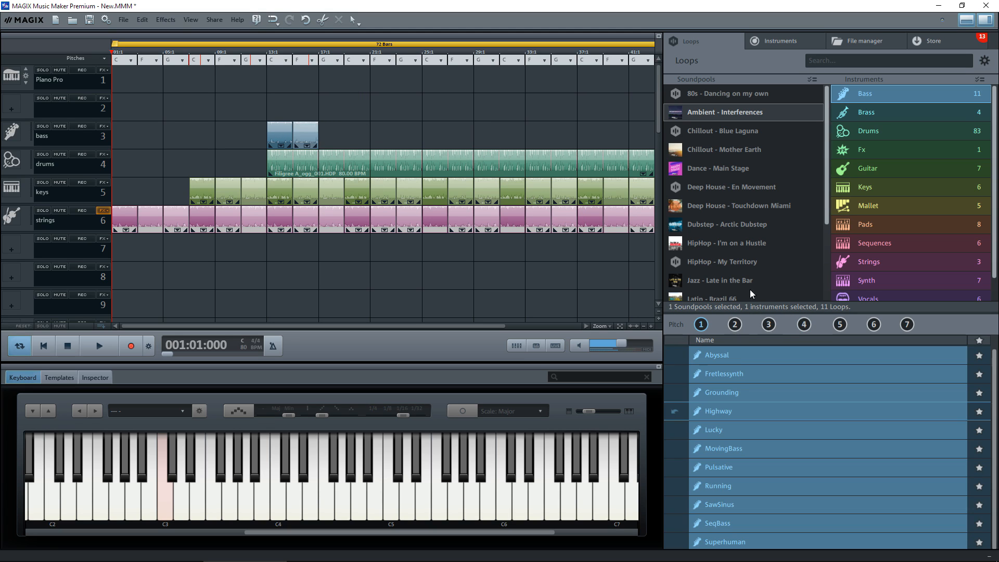
pyautogui.moveTo(846, 332); pyautogui.dragTo(332, 132)
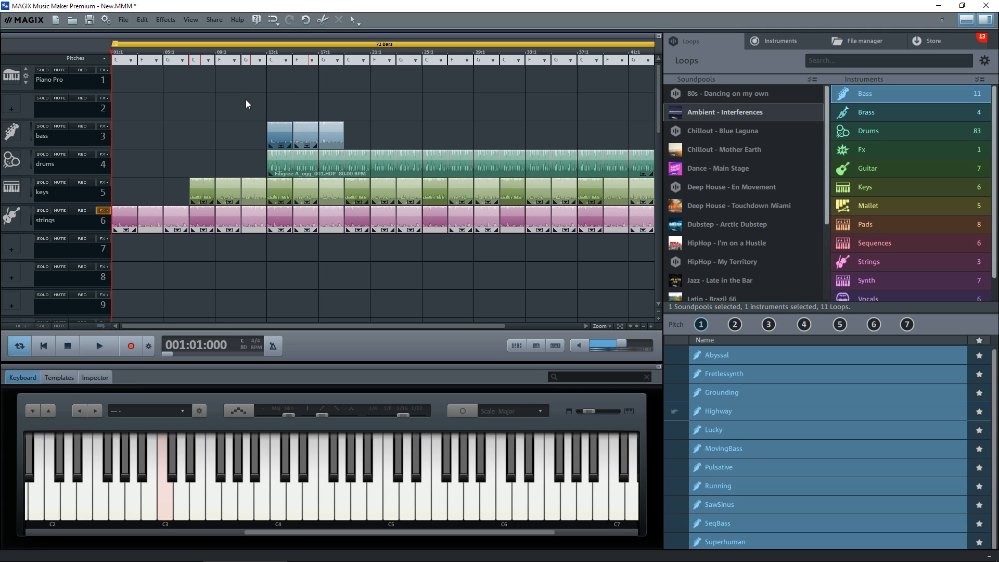
# - Duplicate the three-loop bass sequence along track 3 up to the end of the drums
pyautogui.moveTo(298, 124); pyautogui.dragTo(354, 133)
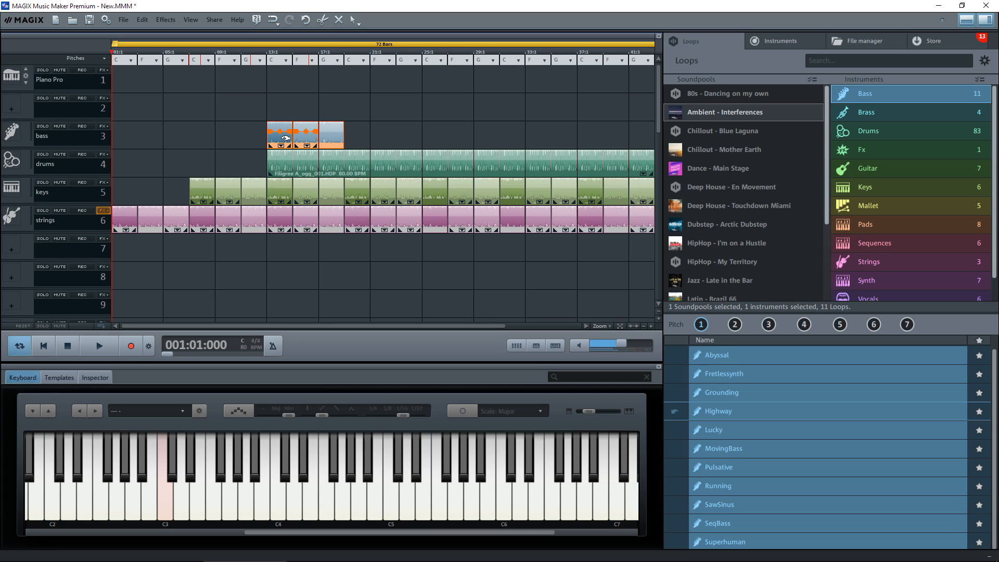
pyautogui.moveTo(285, 138); pyautogui.dragTo(588, 146)
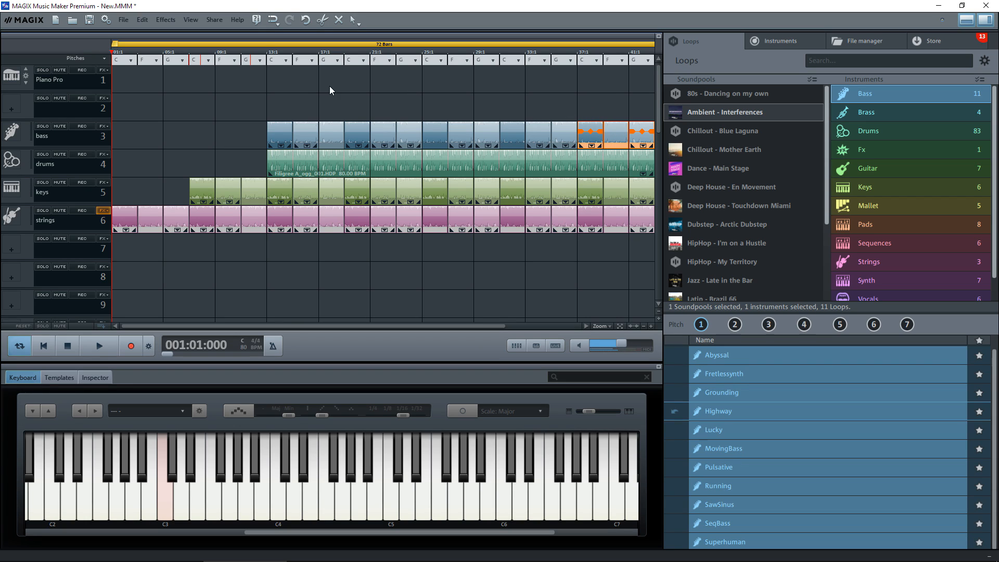
# - Play the arrangement from bar 12 to check how the bass sounds with the other tracks
pyautogui.click(252, 50)
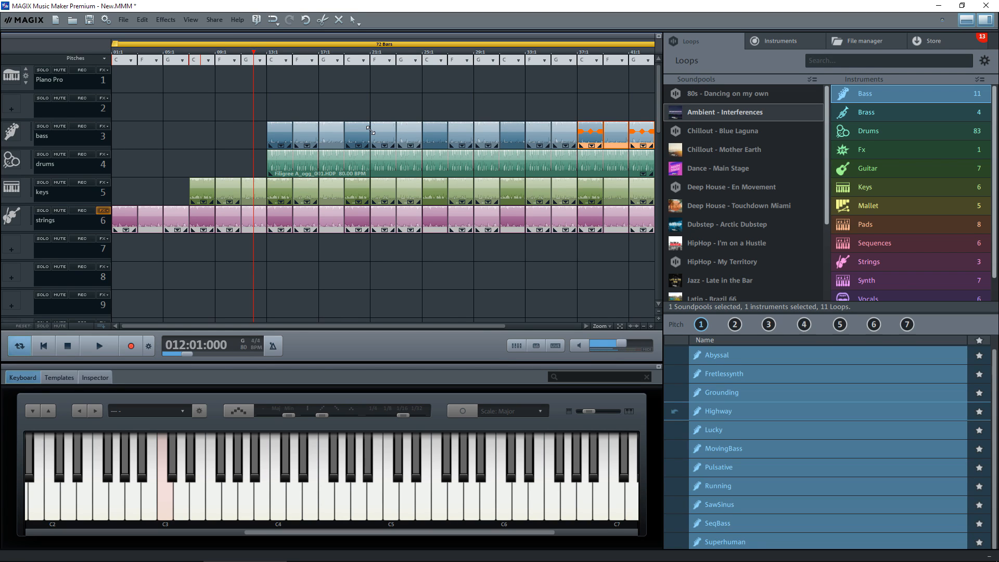
pyautogui.press('space')
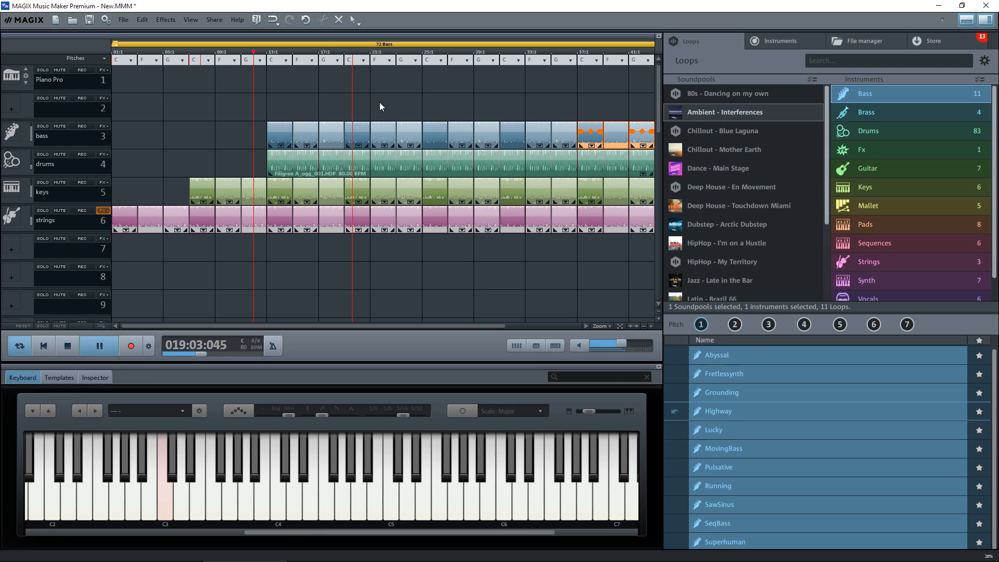
pyautogui.press('space')
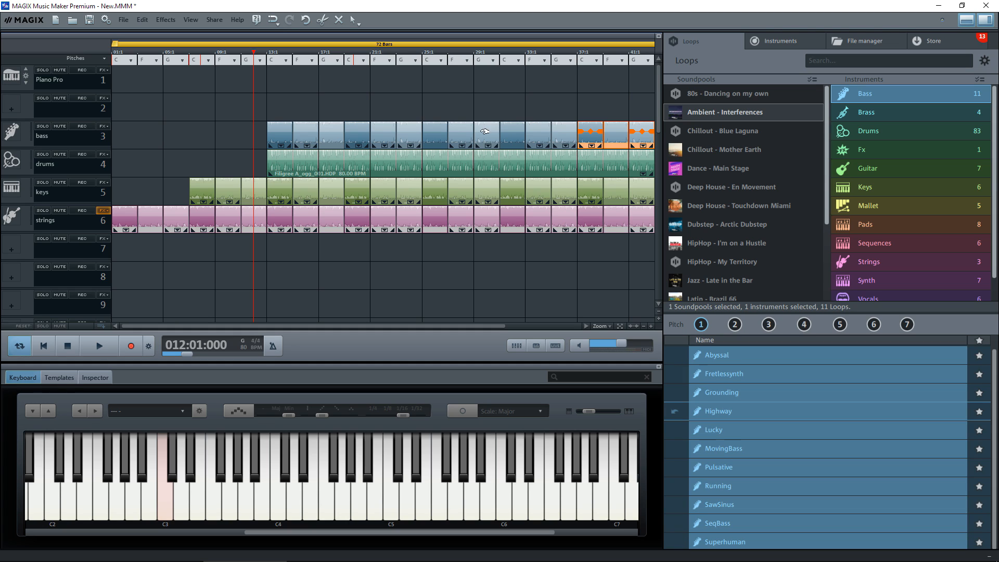
# - Audition the Amphibian, Blow, Stacked and SwingTB loops in the Sequences category of Ambient - Interferences
pyautogui.click(874, 246)
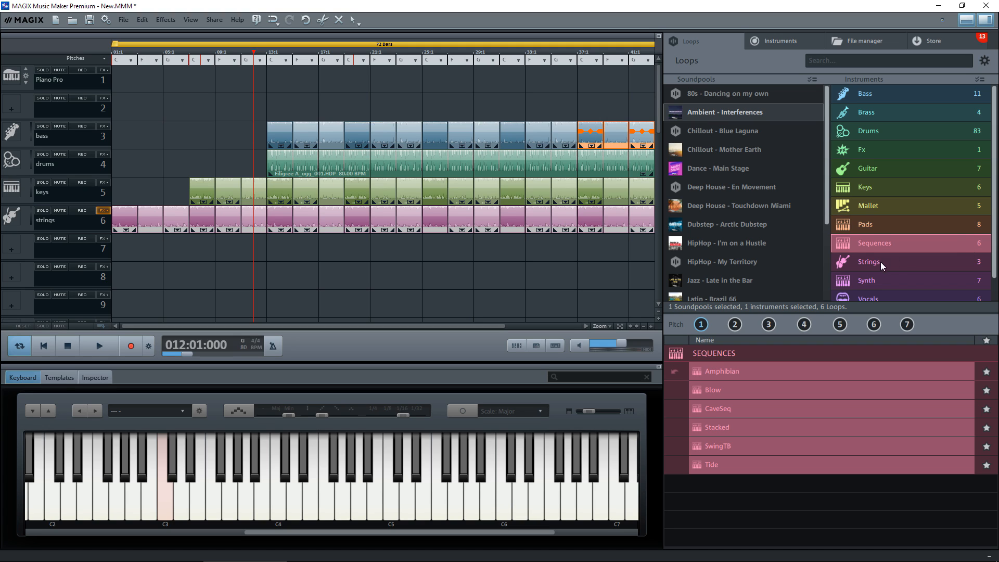
pyautogui.click(698, 373)
pyautogui.click(698, 390)
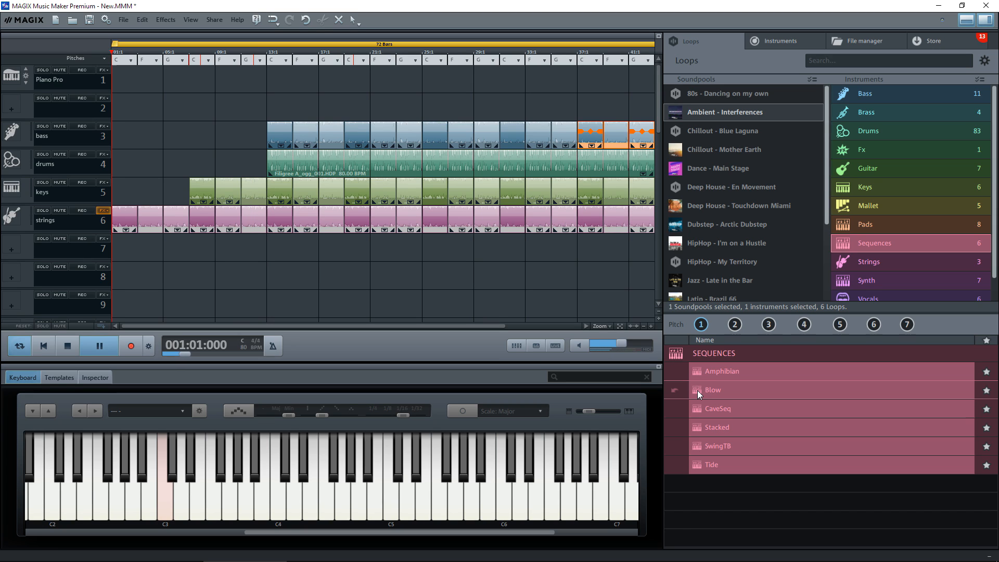
pyautogui.click(698, 428)
pyautogui.click(697, 447)
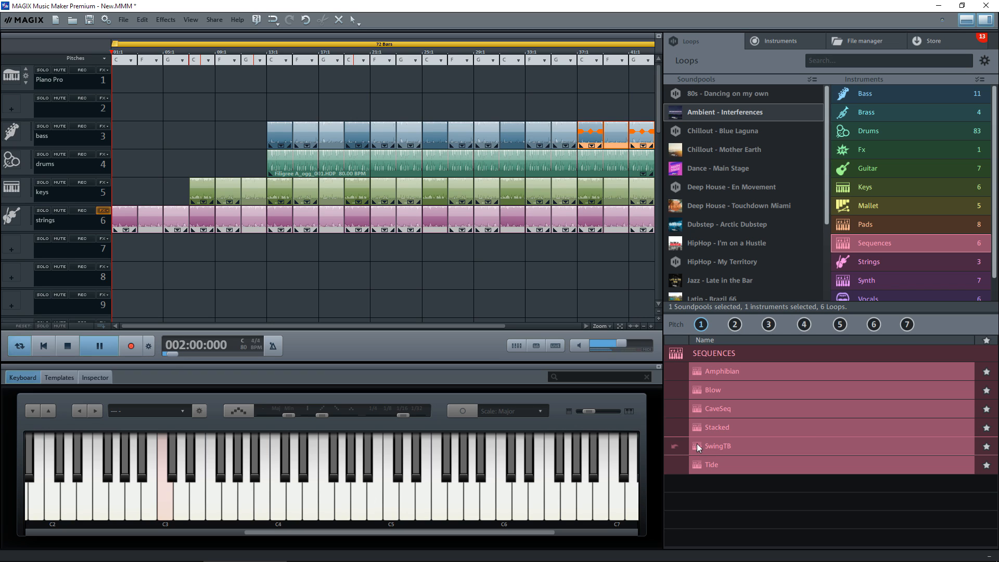
pyautogui.click(696, 390)
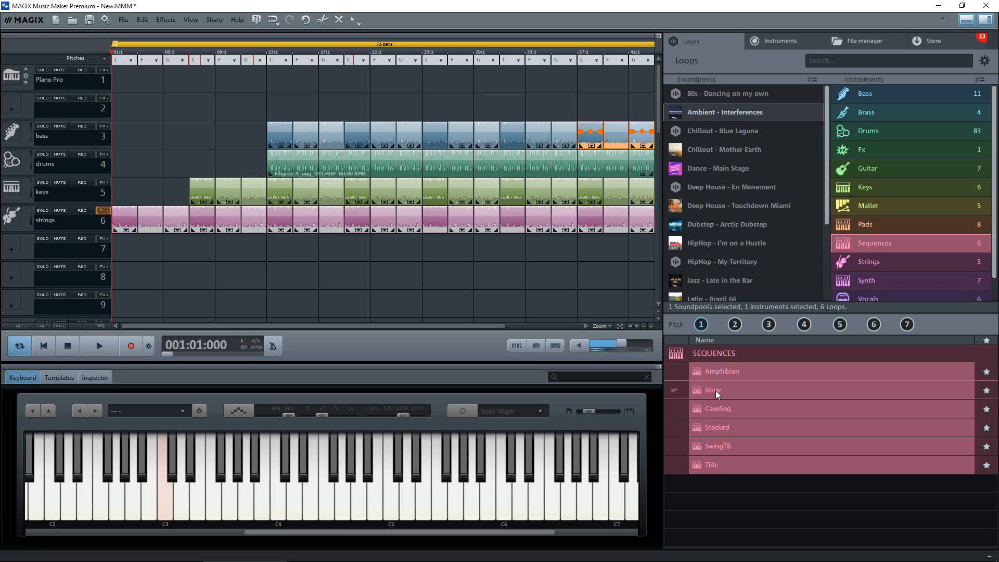
# - Place the Blow sequence loop three times in a row from bar 19 on track 7, at pitches 1, 4 and 5
pyautogui.moveTo(714, 391); pyautogui.dragTo(359, 255)
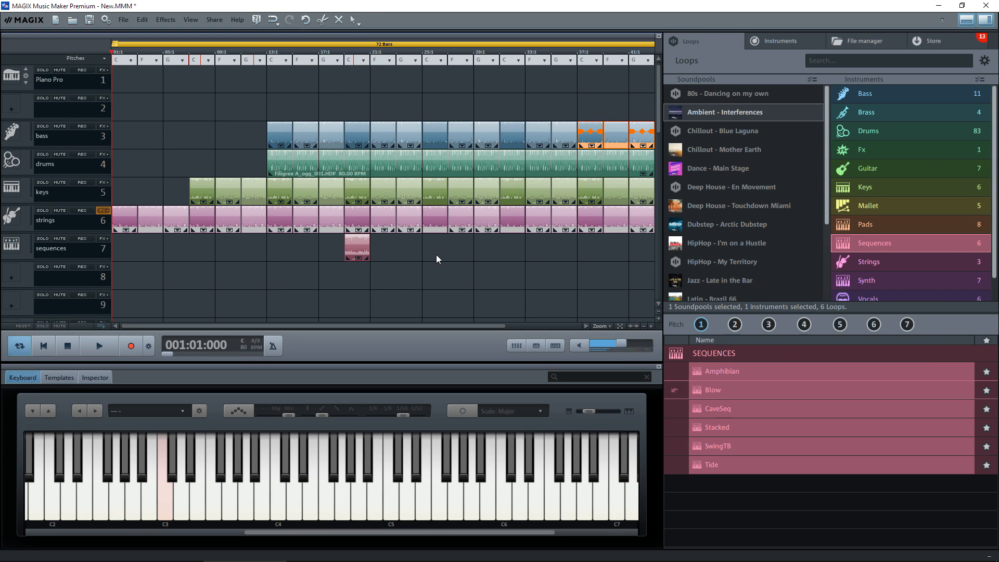
pyautogui.click(361, 248)
pyautogui.moveTo(360, 248)
pyautogui.mouseDown()
pyautogui.moveTo(357, 84)
pyautogui.moveTo(357, 243)
pyautogui.mouseUp()
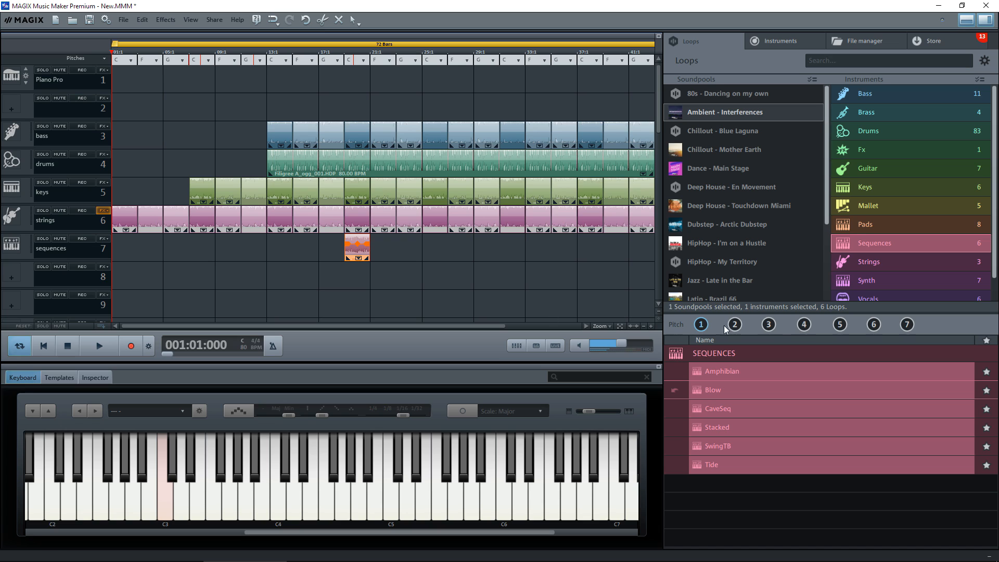
pyautogui.moveTo(805, 326); pyautogui.dragTo(387, 252)
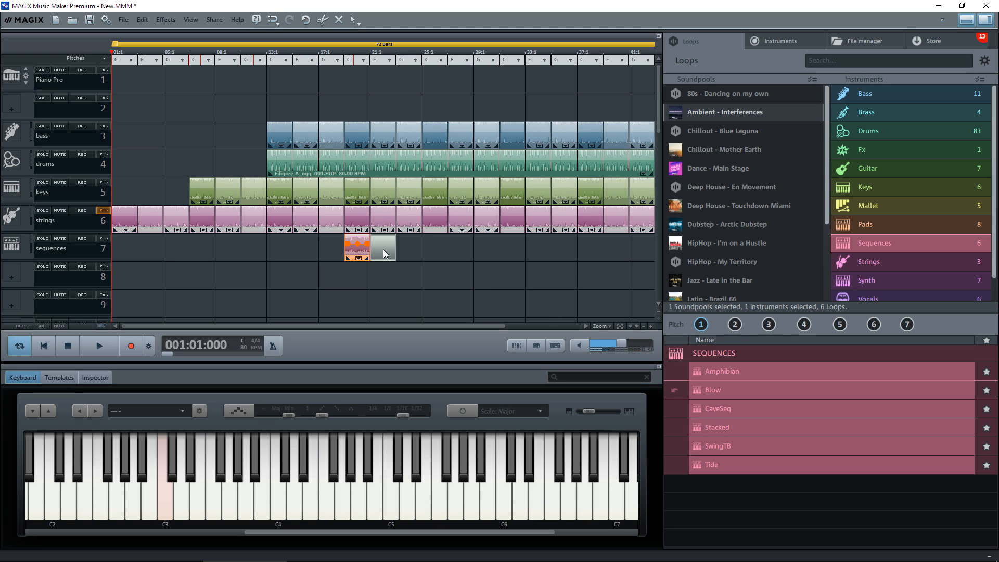
pyautogui.moveTo(844, 327); pyautogui.dragTo(436, 242)
pyautogui.click(452, 273)
pyautogui.moveTo(344, 247); pyautogui.dragTo(448, 277)
pyautogui.click(449, 278)
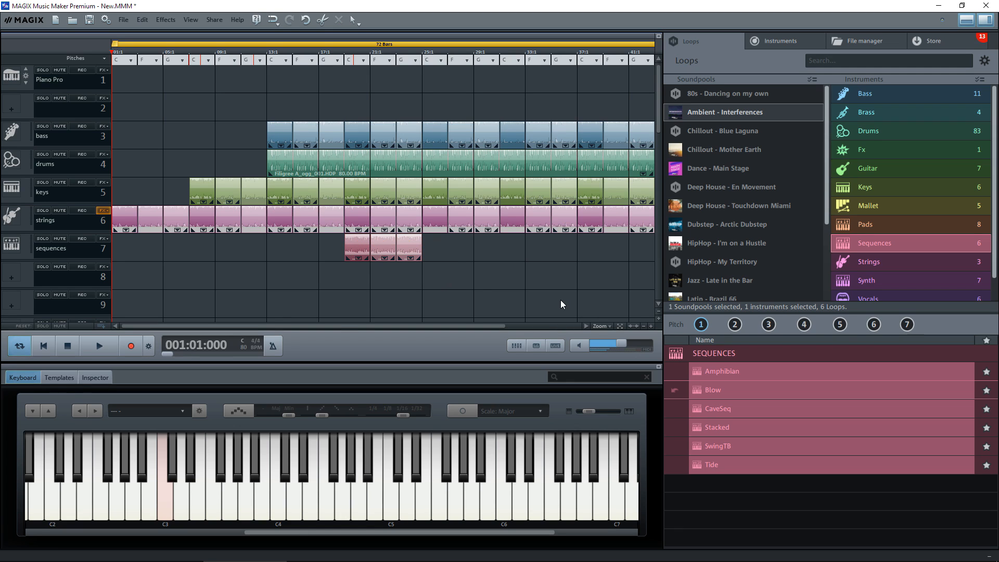
# - Add three more Blow loops from bar 25 at pitches 1, 4 and 5, and duplicate the sequence along track 7 to the end of the drums
pyautogui.moveTo(702, 326); pyautogui.dragTo(444, 245)
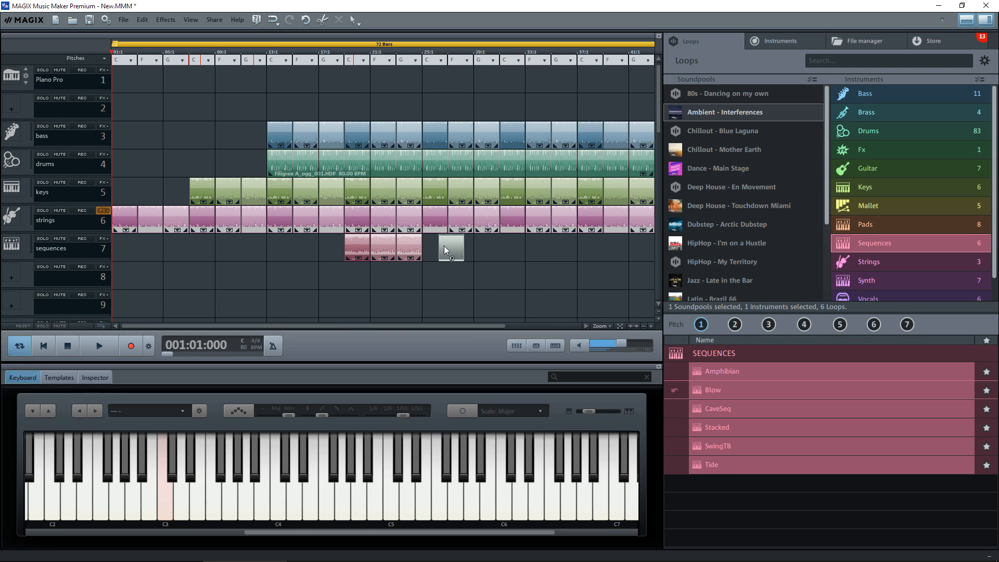
pyautogui.moveTo(804, 325); pyautogui.dragTo(457, 256)
pyautogui.moveTo(840, 325); pyautogui.dragTo(507, 255)
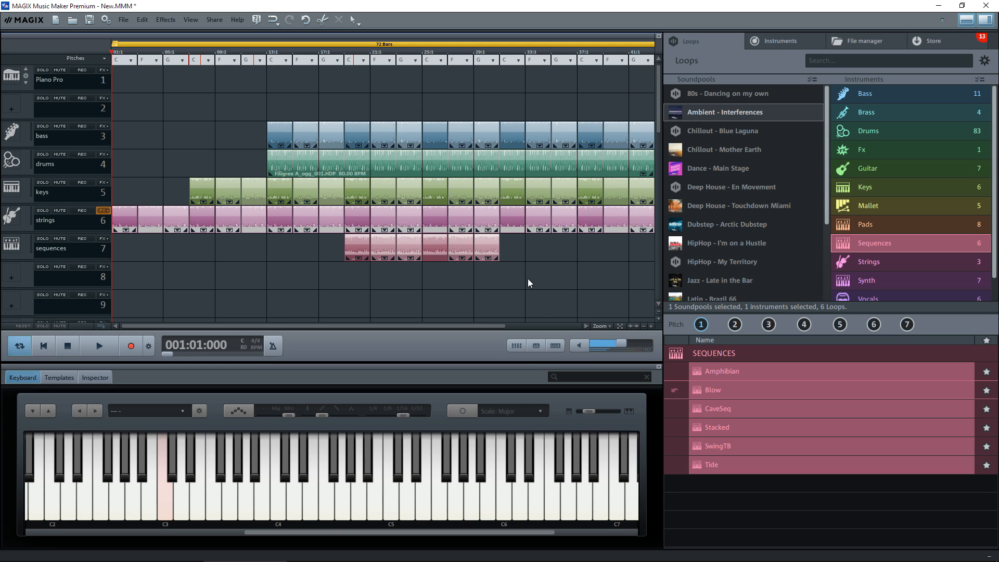
pyautogui.moveTo(394, 253); pyautogui.dragTo(509, 257)
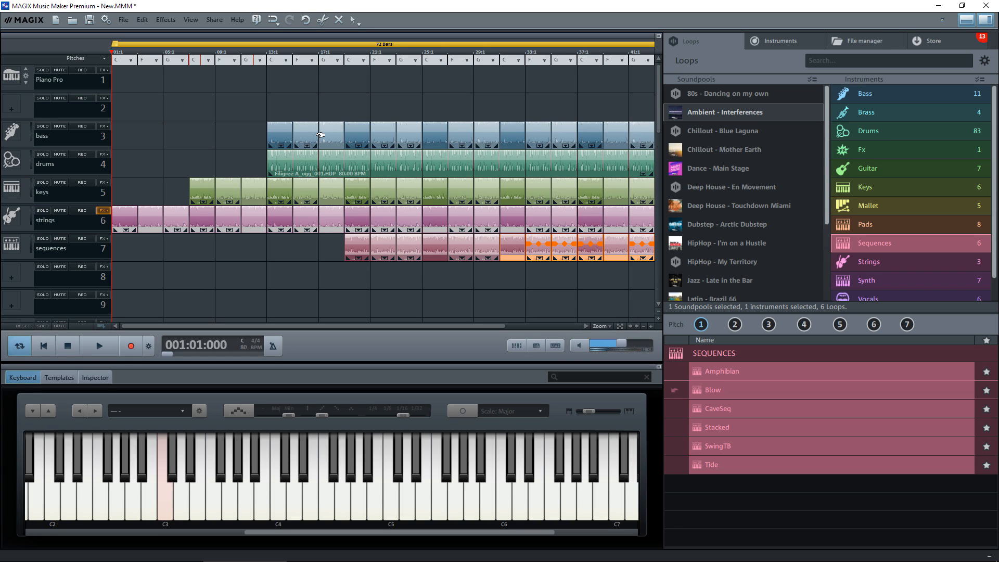
# - Play the arrangement from beat 4 of bar 17 to check how the sequences fit the other tracks
pyautogui.click(328, 53)
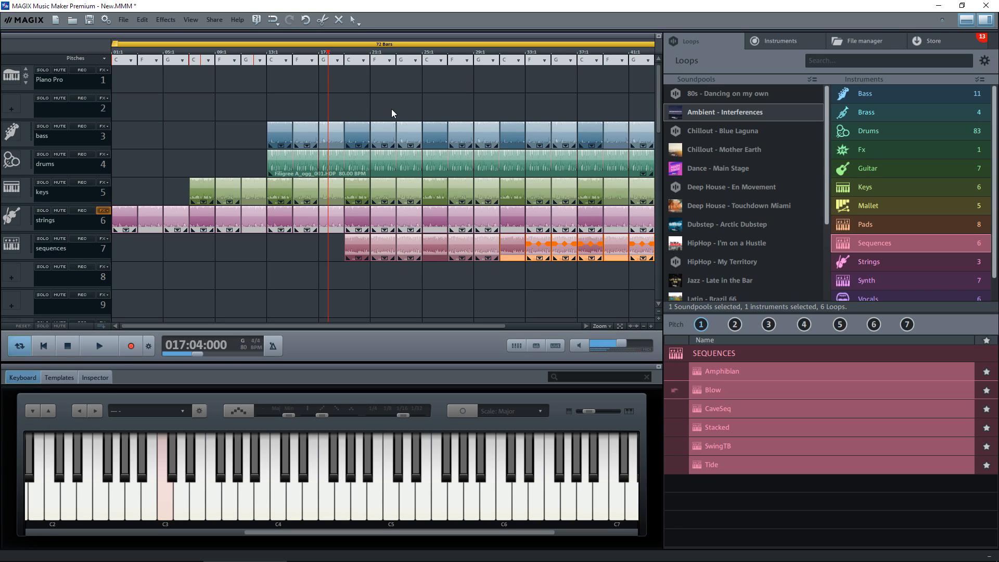
pyautogui.press('space')
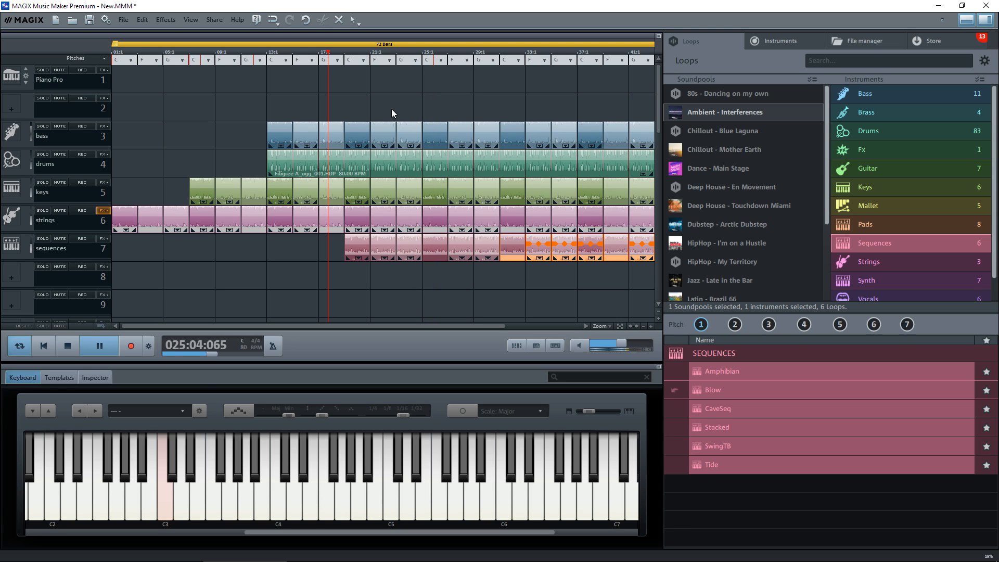
pyautogui.press('space')
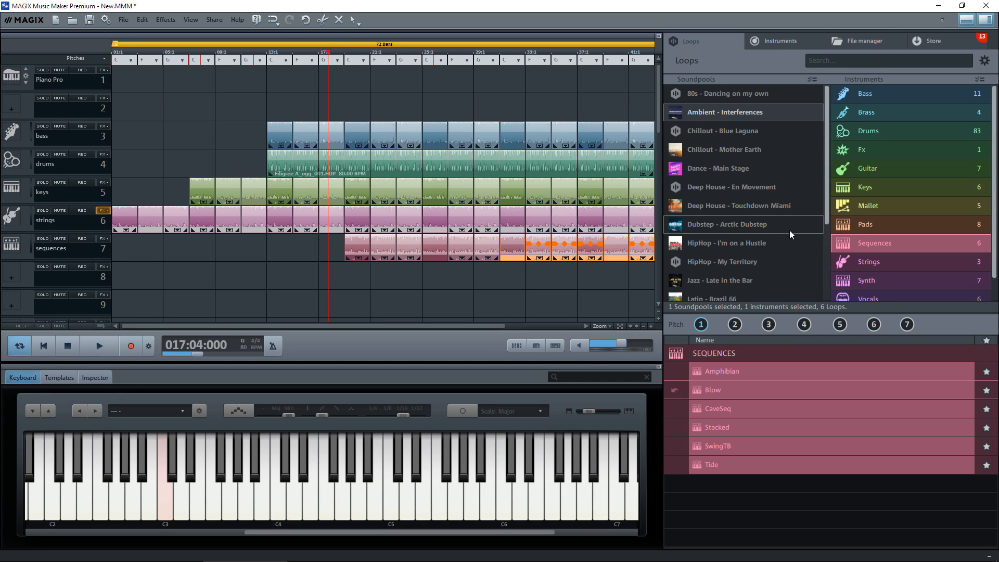
# - Audition the Glockenspiel mallet loop and place it three times in a row from bar 25 on track 8, at pitches 1, 4 and 5
pyautogui.click(870, 205)
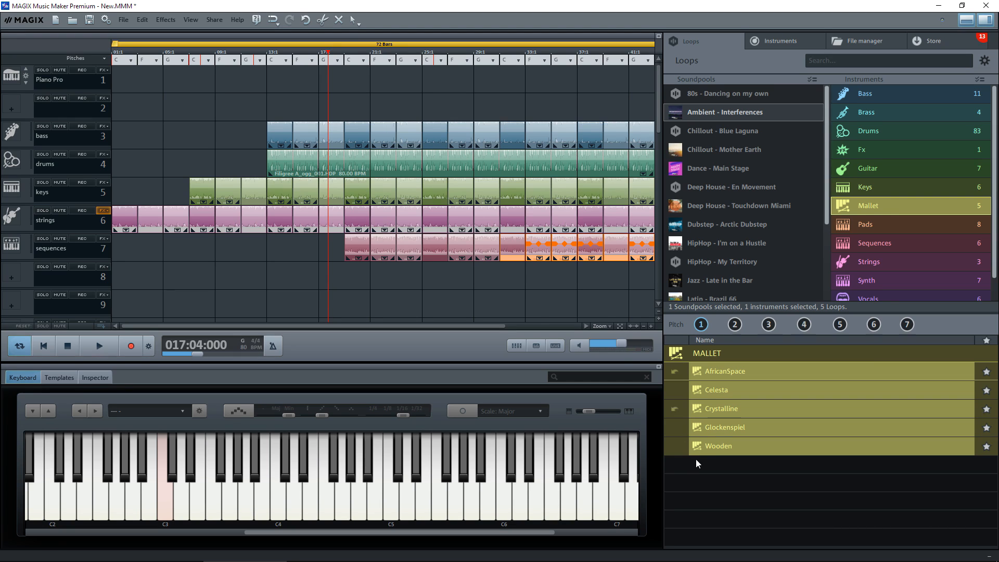
pyautogui.click(722, 428)
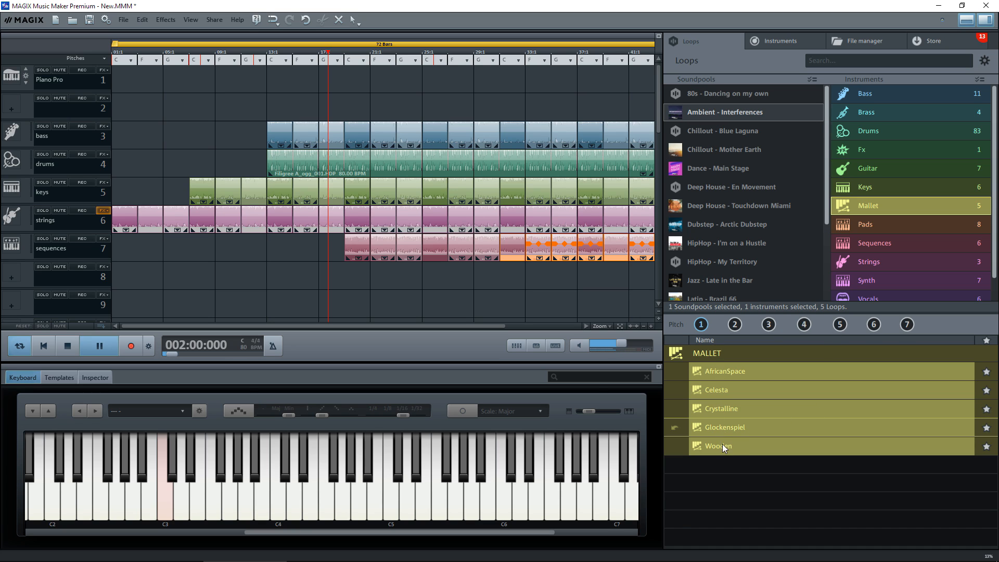
pyautogui.moveTo(717, 428); pyautogui.dragTo(476, 279)
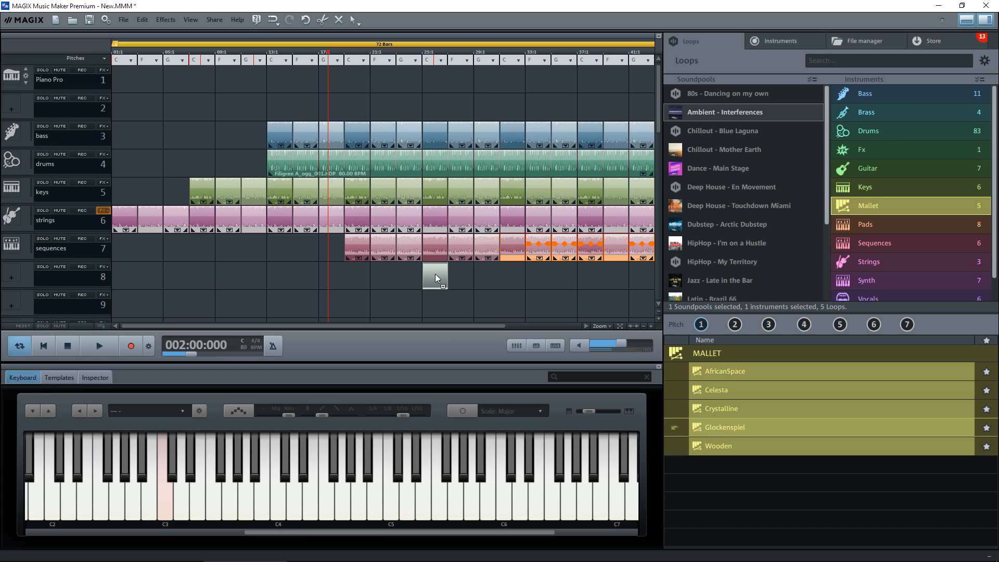
pyautogui.moveTo(435, 273); pyautogui.dragTo(435, 274)
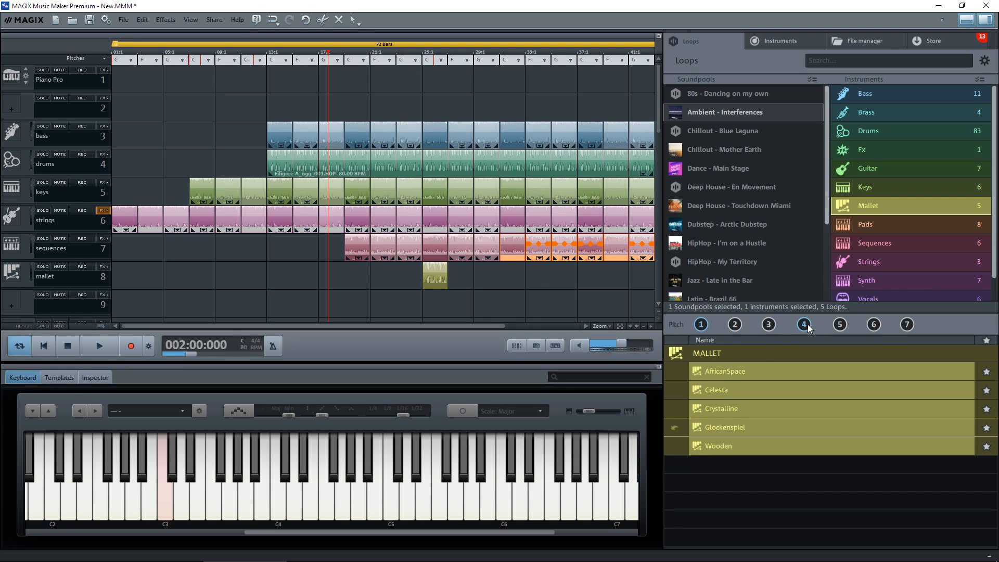
pyautogui.moveTo(805, 325); pyautogui.dragTo(470, 284)
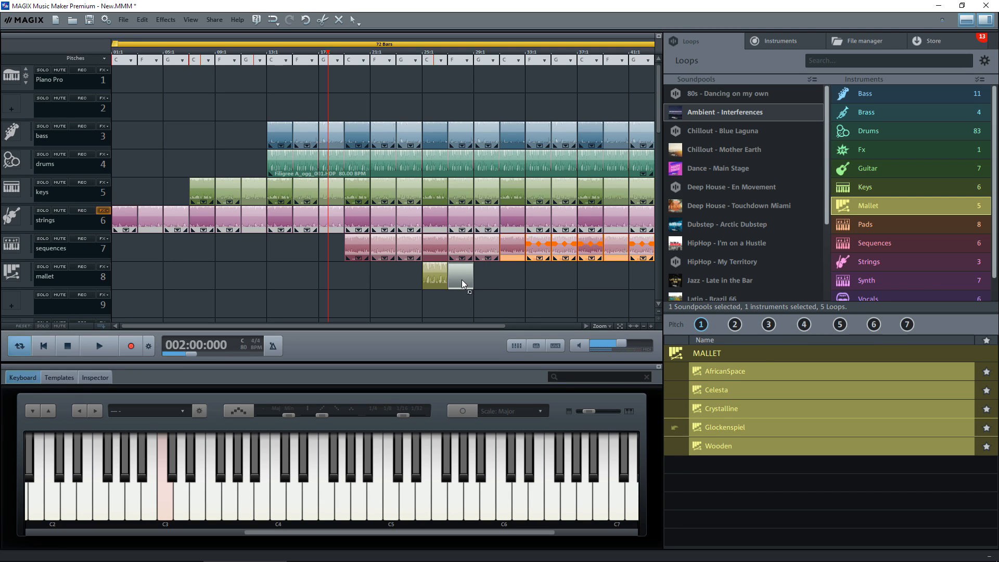
pyautogui.moveTo(842, 324); pyautogui.dragTo(497, 282)
pyautogui.click(523, 303)
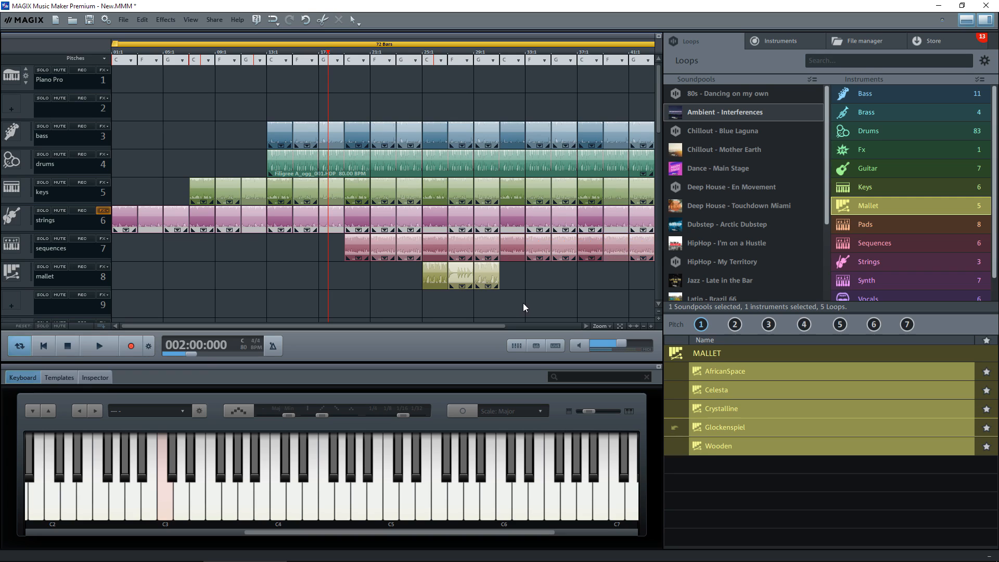
# - Duplicate the three-loop Glockenspiel sequence along track 8 up to the end of the drums
pyautogui.moveTo(413, 282); pyautogui.dragTo(413, 282)
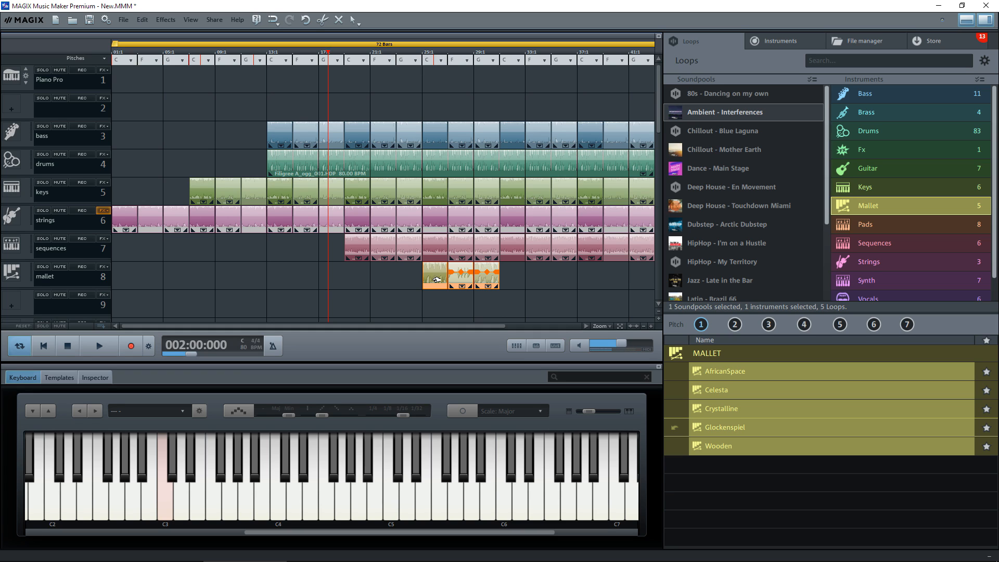
pyautogui.moveTo(437, 279); pyautogui.dragTo(592, 284)
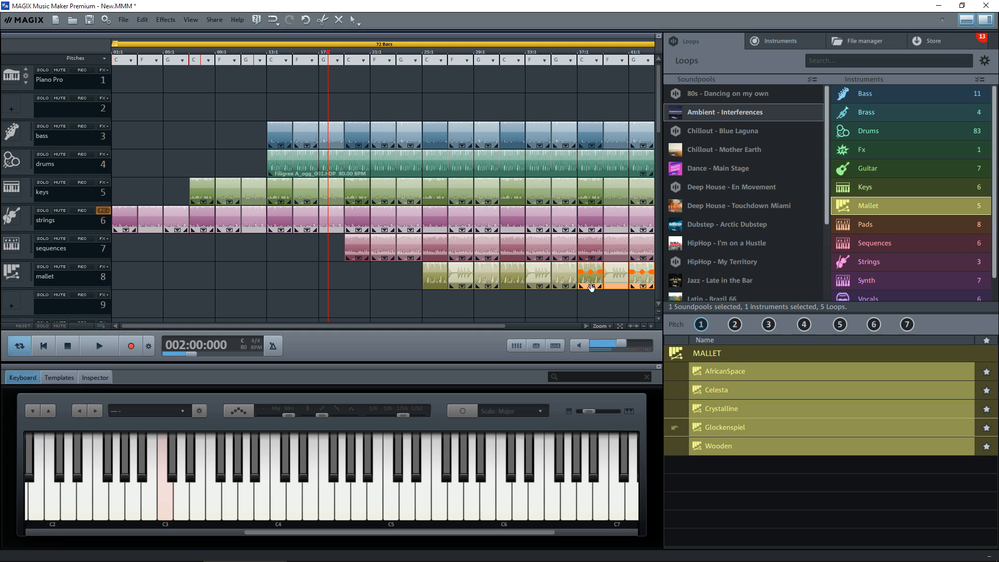
pyautogui.click(464, 307)
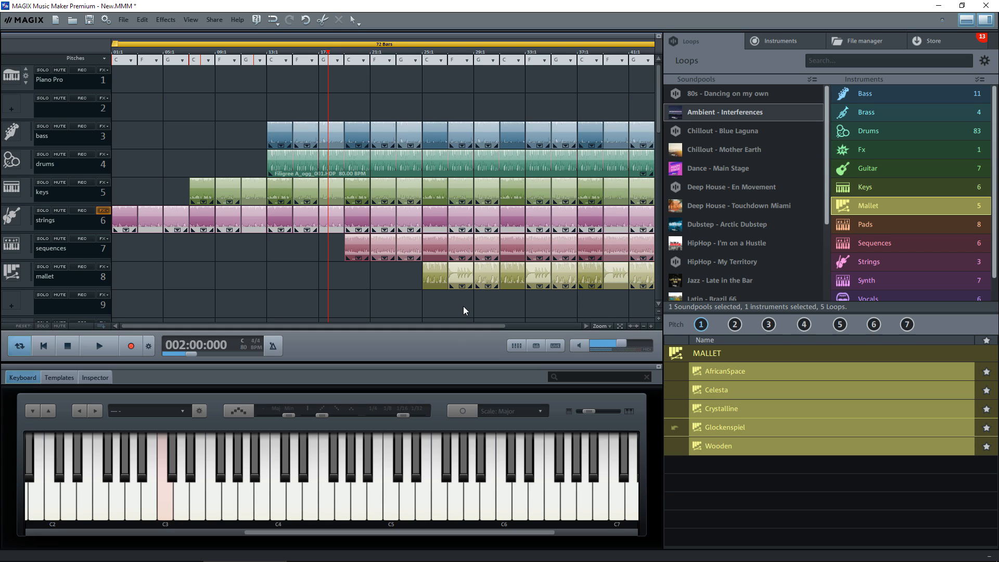
# - Play the arrangement from bar 23 to check how the mallet loops sound with the other tracks
pyautogui.click(397, 52)
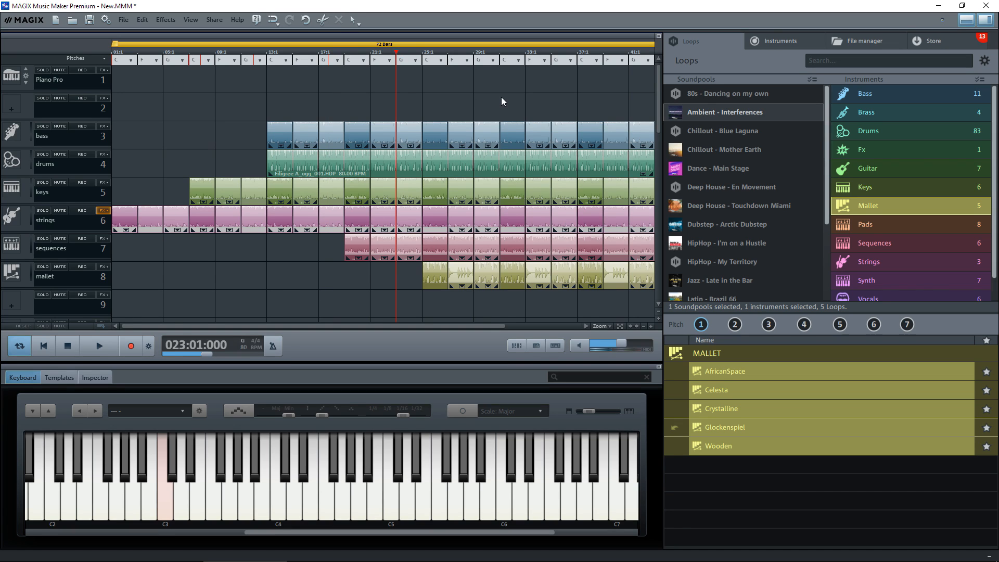
pyautogui.press('space')
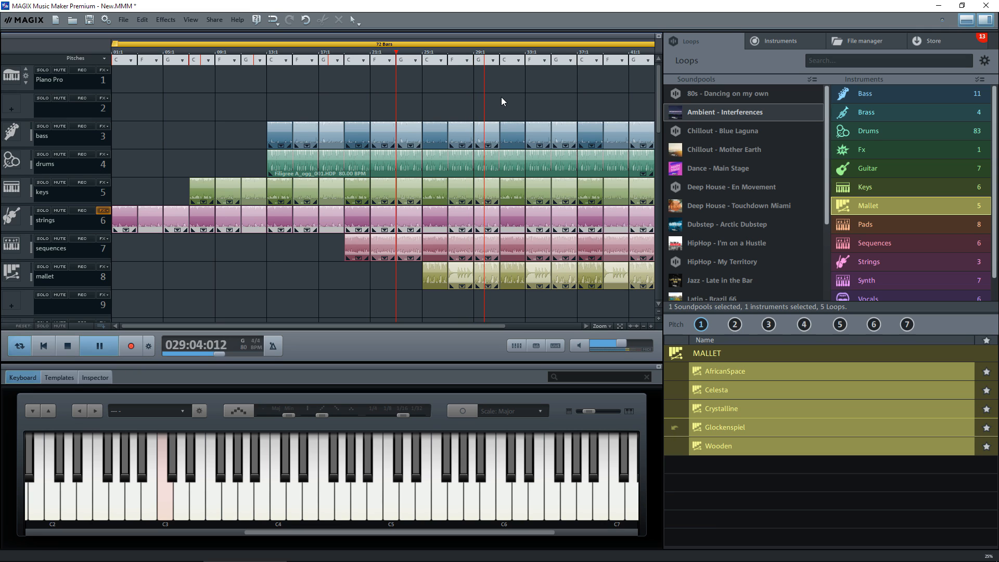
pyautogui.press('space')
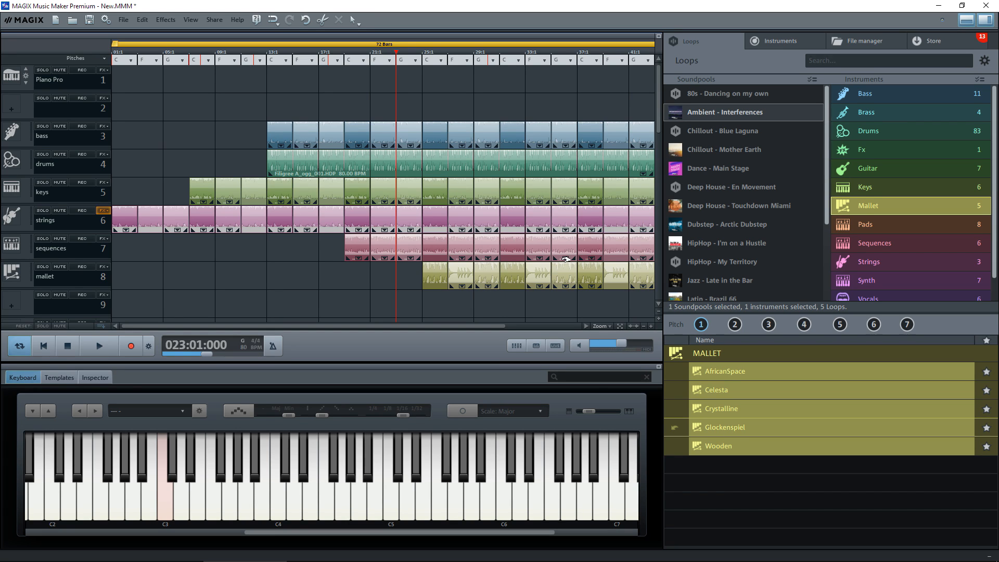
# - Audition the AcChord guitar loop and place it three times in a row from bar 25 on track 9, at pitches 1, 4 and 5
pyautogui.click(865, 168)
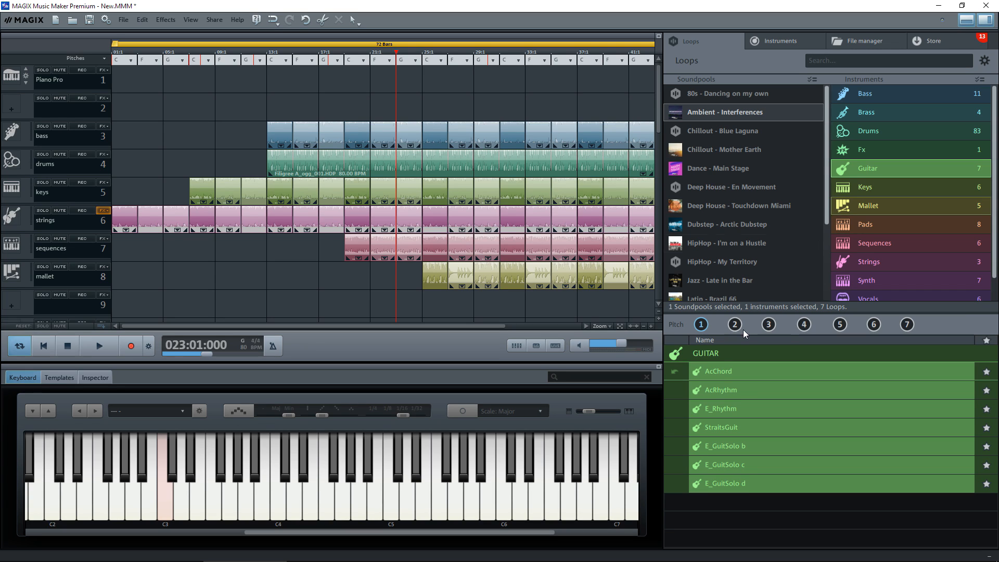
pyautogui.click(711, 371)
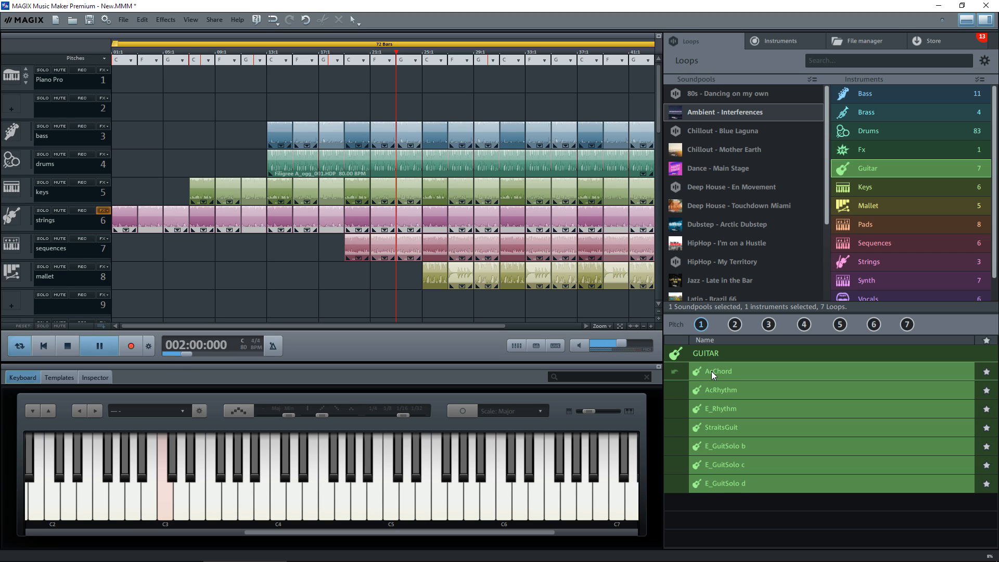
pyautogui.press('space')
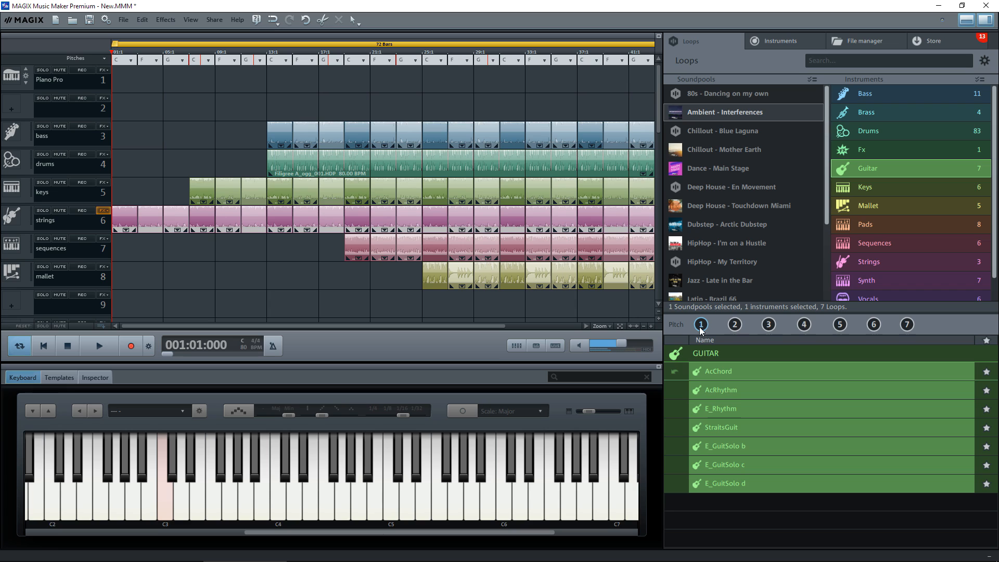
pyautogui.moveTo(714, 371); pyautogui.dragTo(434, 303)
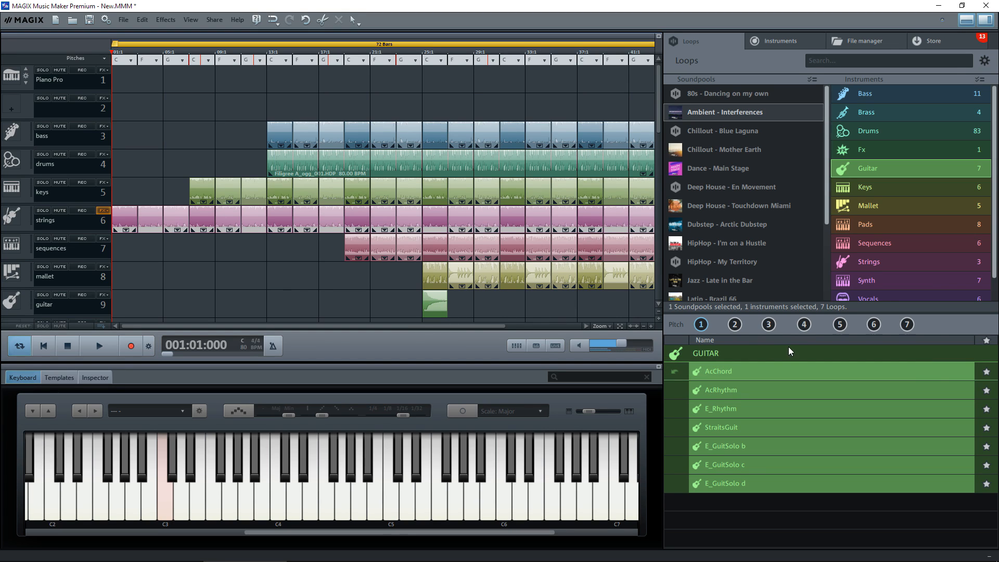
pyautogui.moveTo(804, 327); pyautogui.dragTo(460, 305)
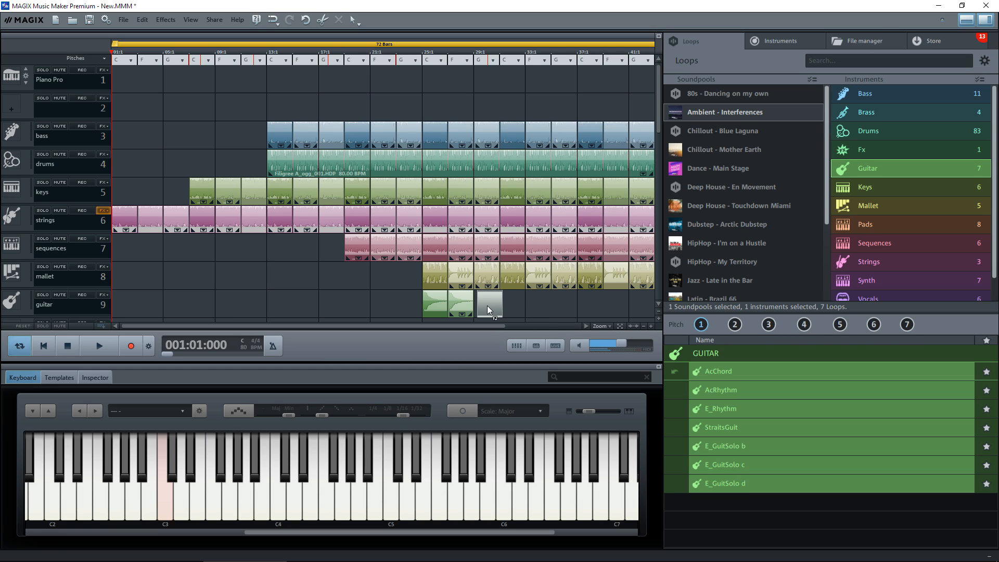
pyautogui.moveTo(486, 305); pyautogui.dragTo(486, 305)
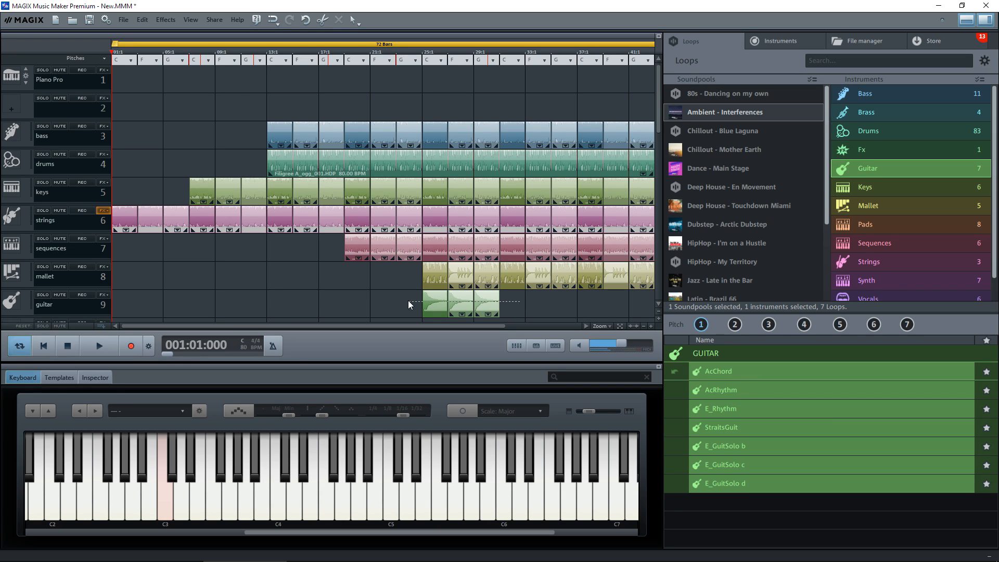
# - Duplicate the three-loop guitar sequence along track 9 up to the end of the drums
pyautogui.click(439, 307)
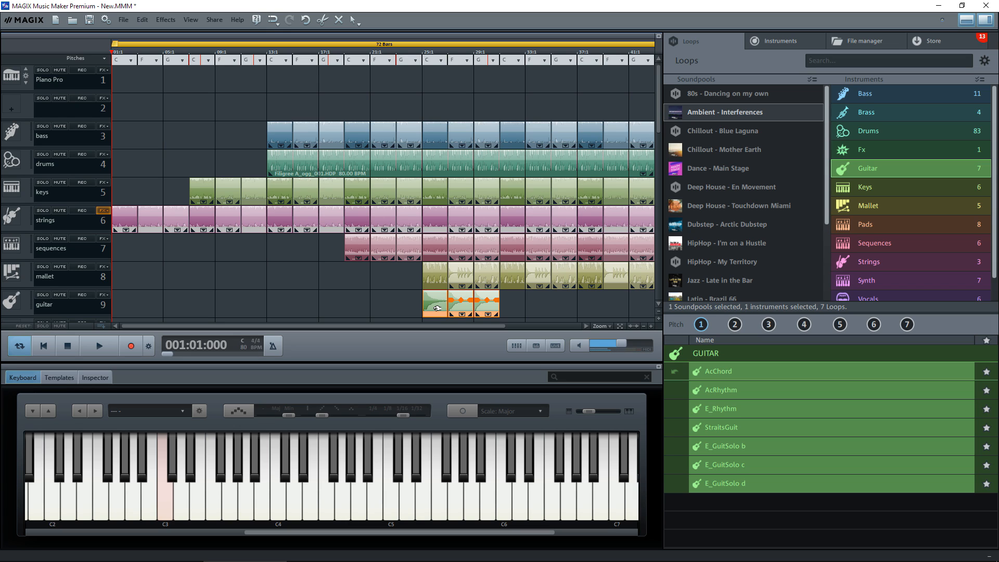
pyautogui.moveTo(438, 308); pyautogui.dragTo(595, 308)
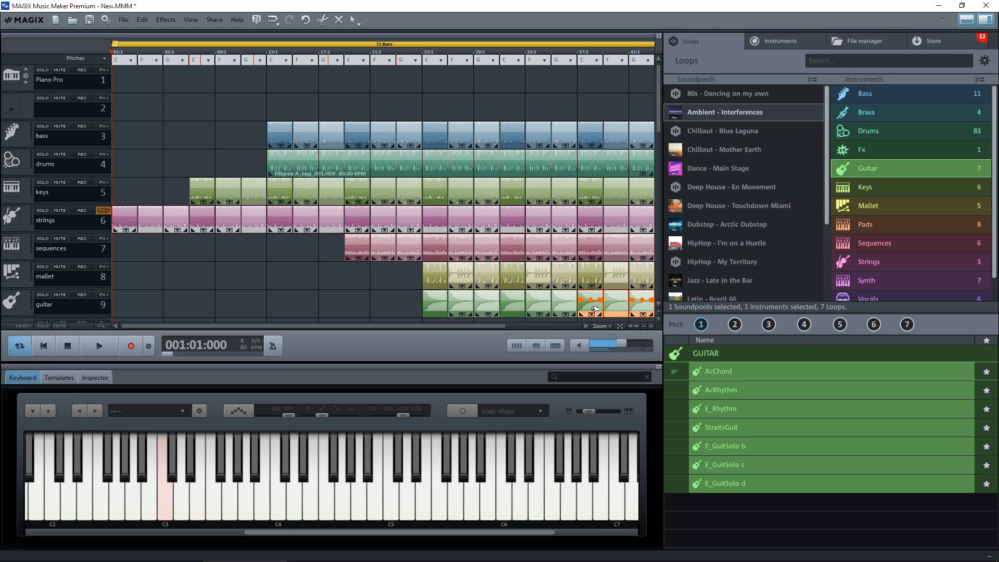
pyautogui.click(403, 304)
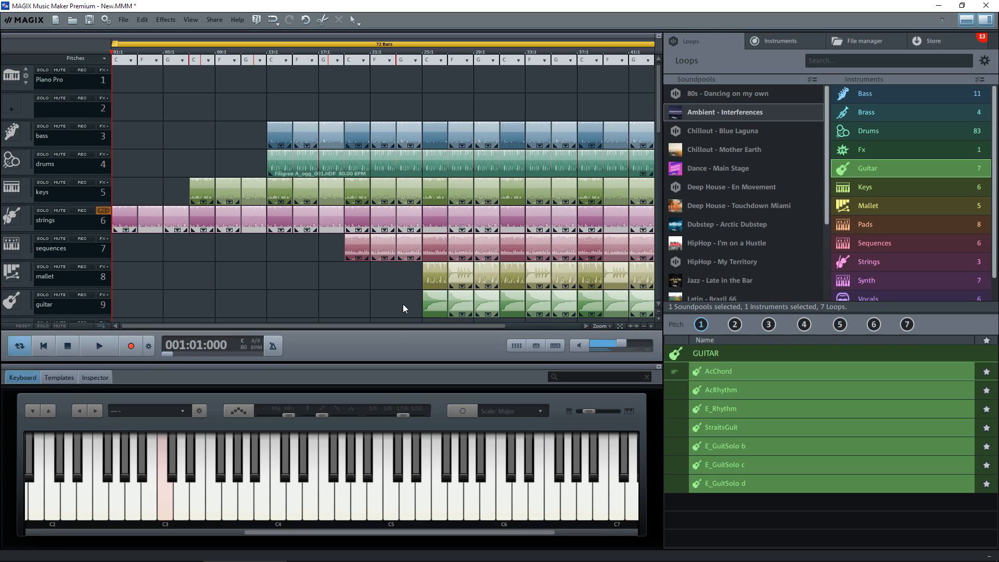
# - Play the arrangement from bar 23 to check how the guitar loops blend with the other tracks
pyautogui.click(390, 50)
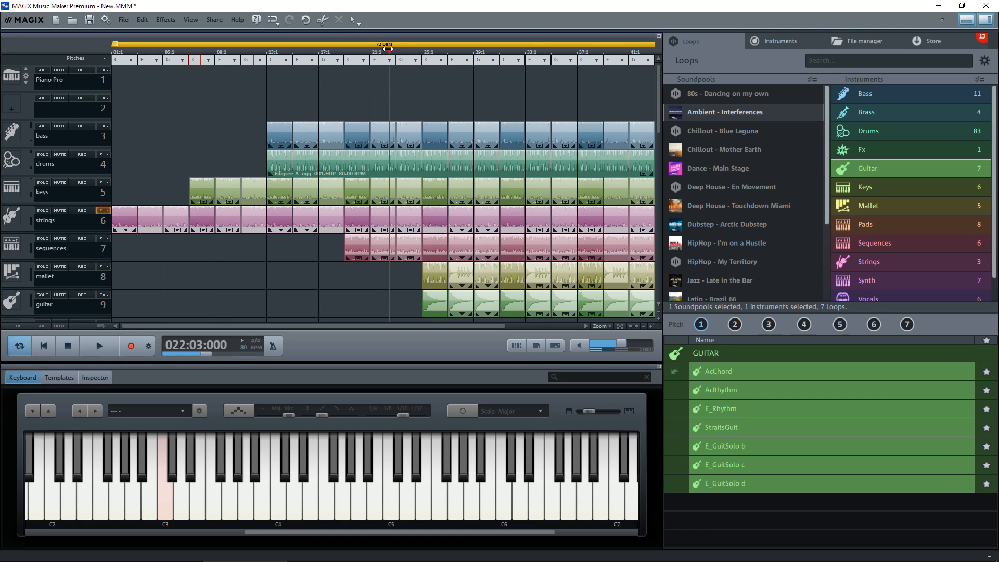
pyautogui.click(395, 49)
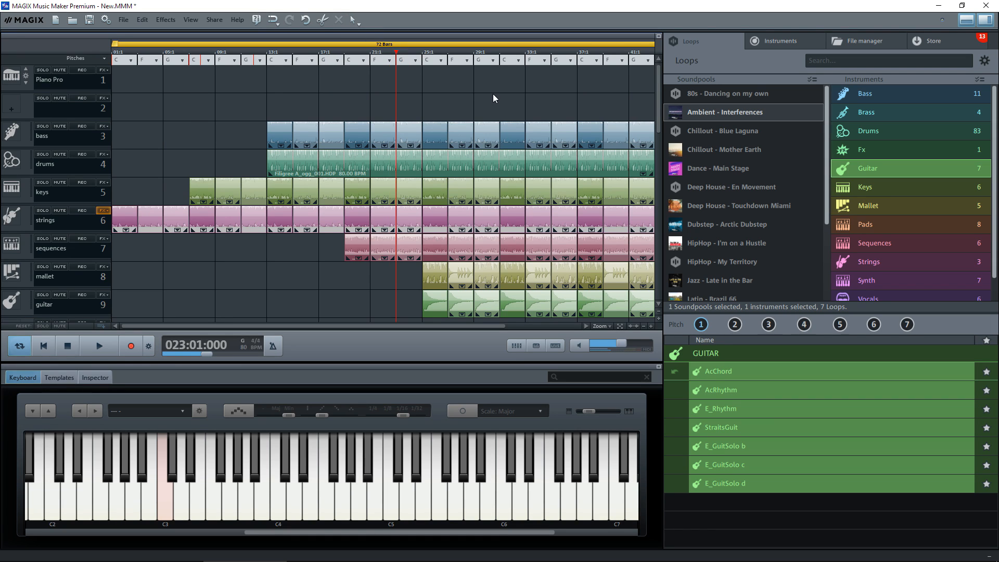
pyautogui.press('space')
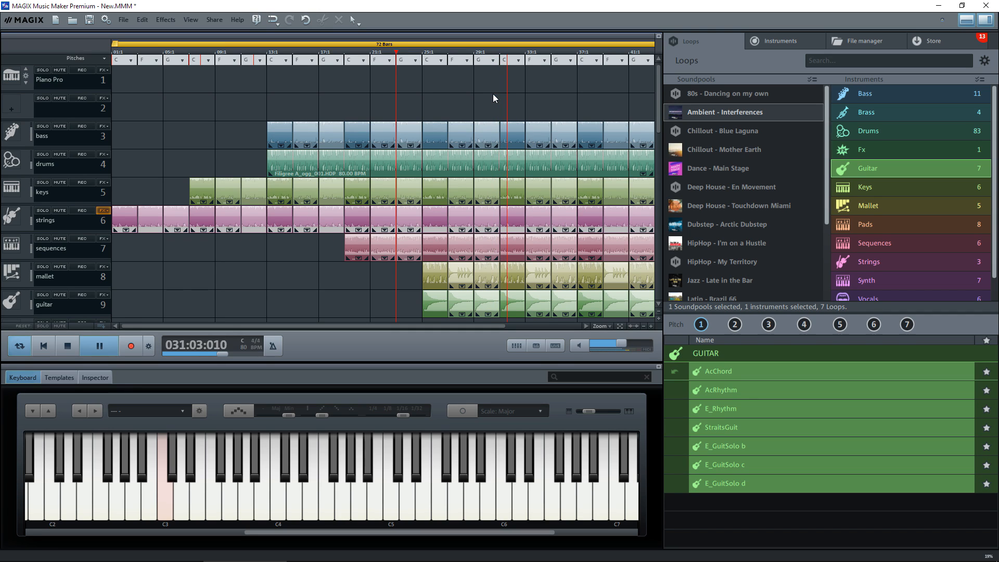
pyautogui.press('space')
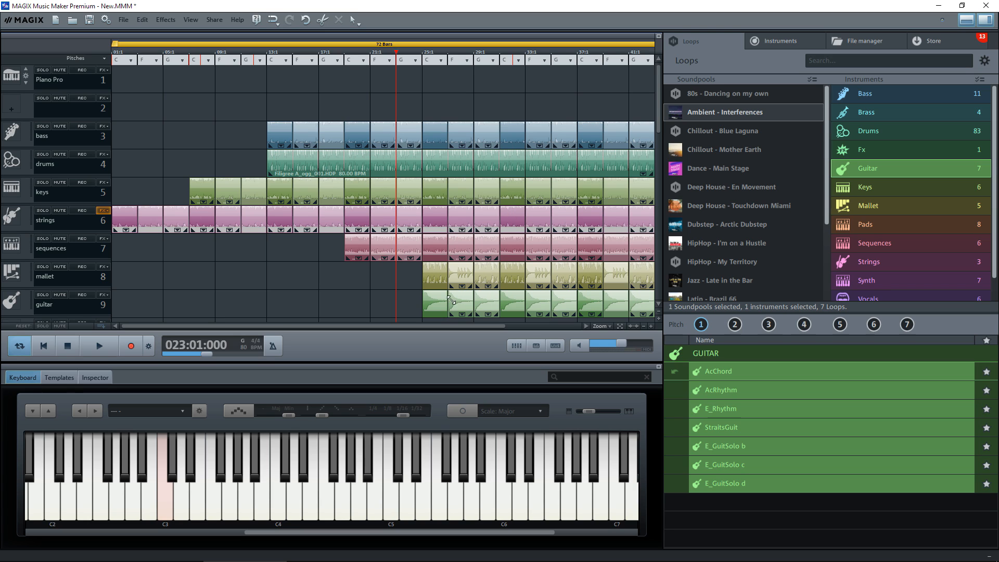
# - Raise the master gain of the guitar track to 4 dB in its audio effects rack
pyautogui.click(102, 295)
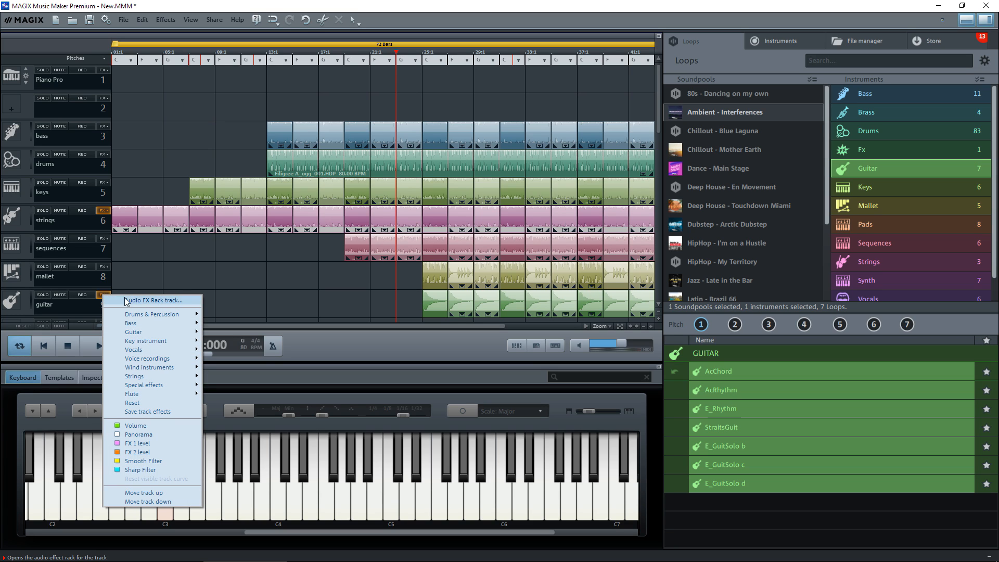
pyautogui.click(154, 301)
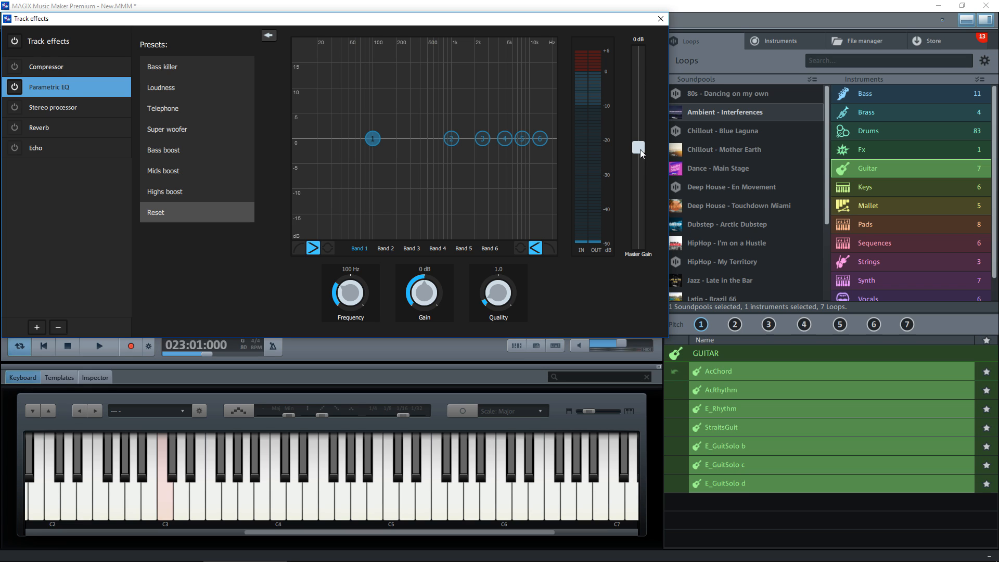
pyautogui.moveTo(640, 150); pyautogui.dragTo(637, 131)
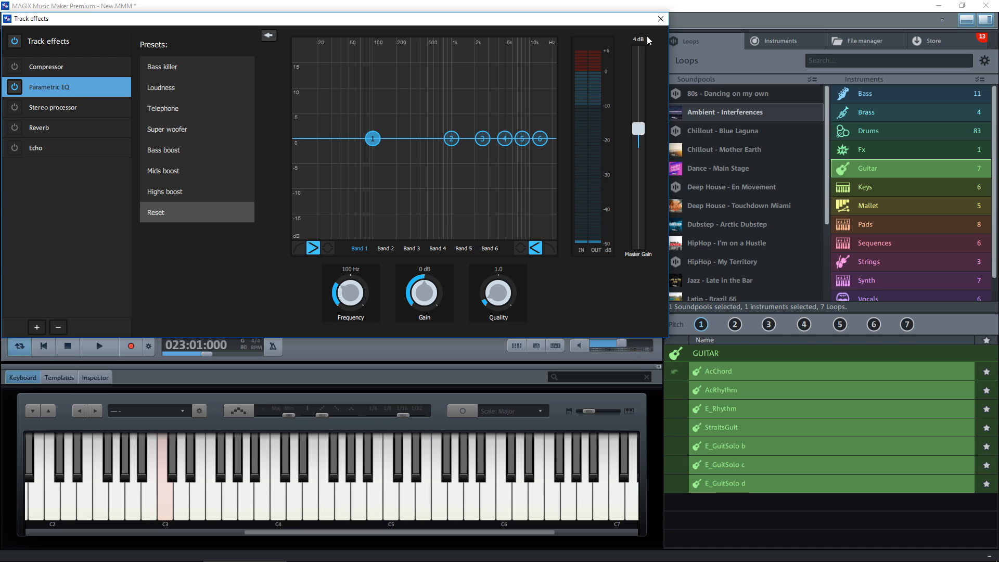
pyautogui.click(660, 21)
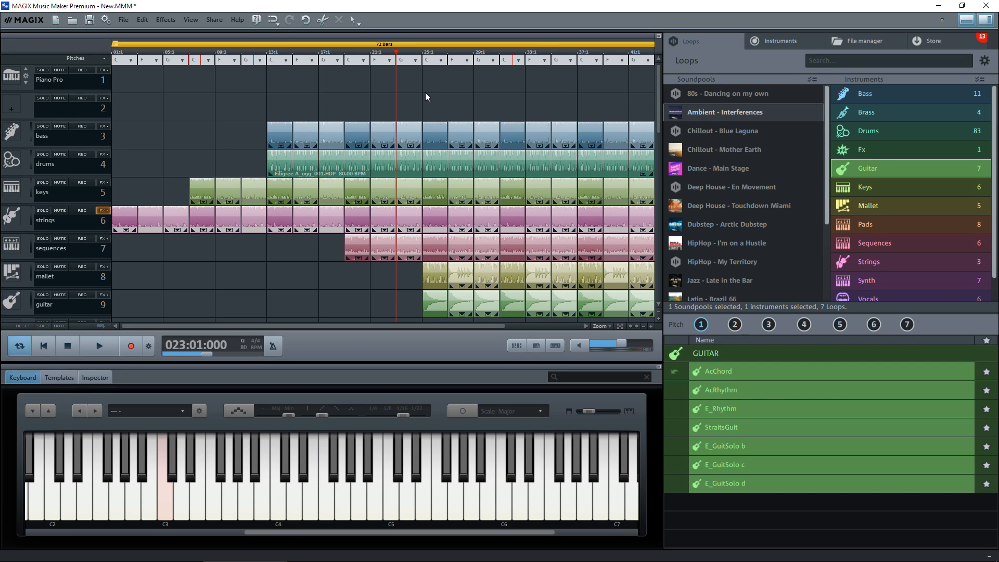
# - Play the arrangement from bar 23 and again from just before bar 25 to check the guitar's level and entry timing
pyautogui.press('space')
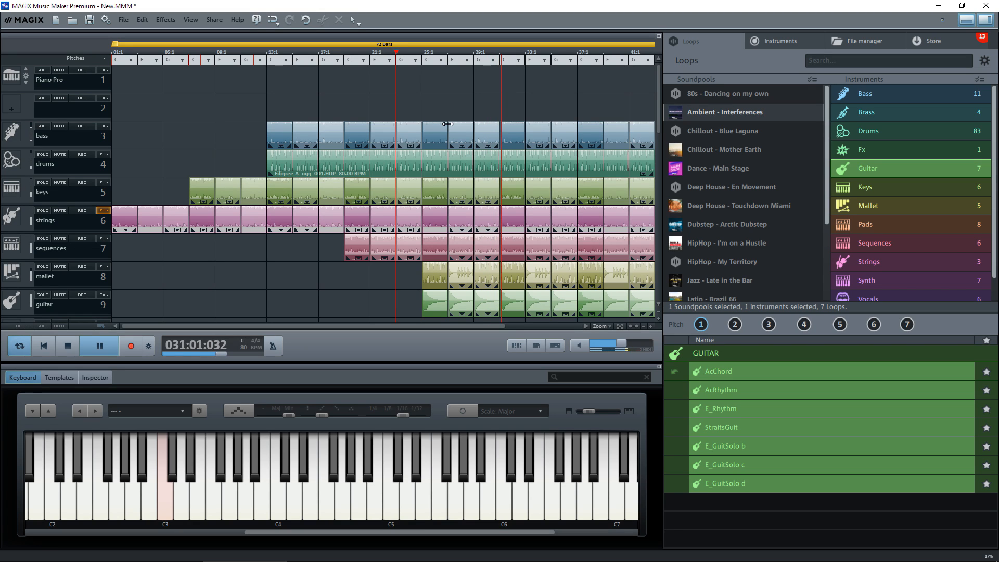
pyautogui.press('space')
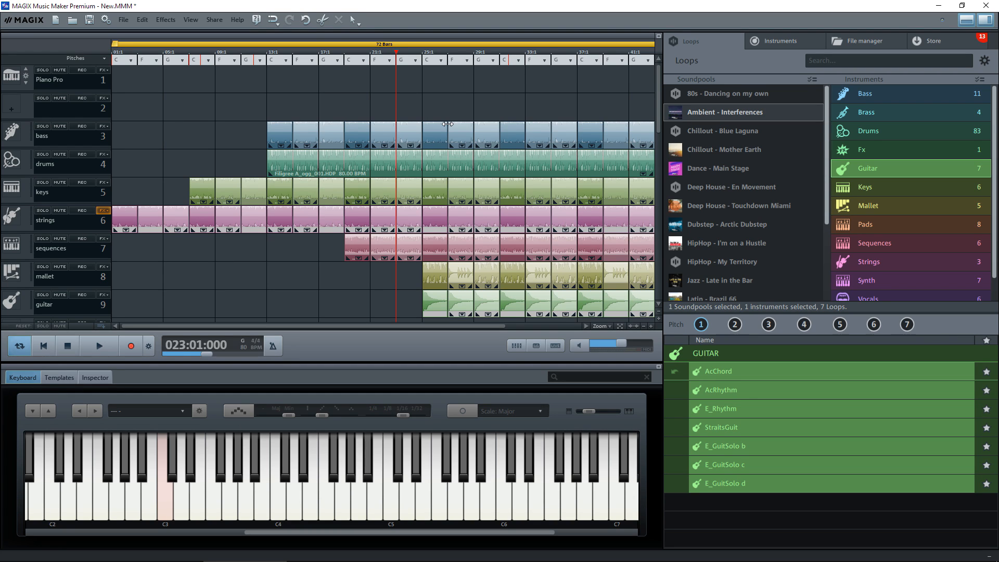
pyautogui.click(419, 54)
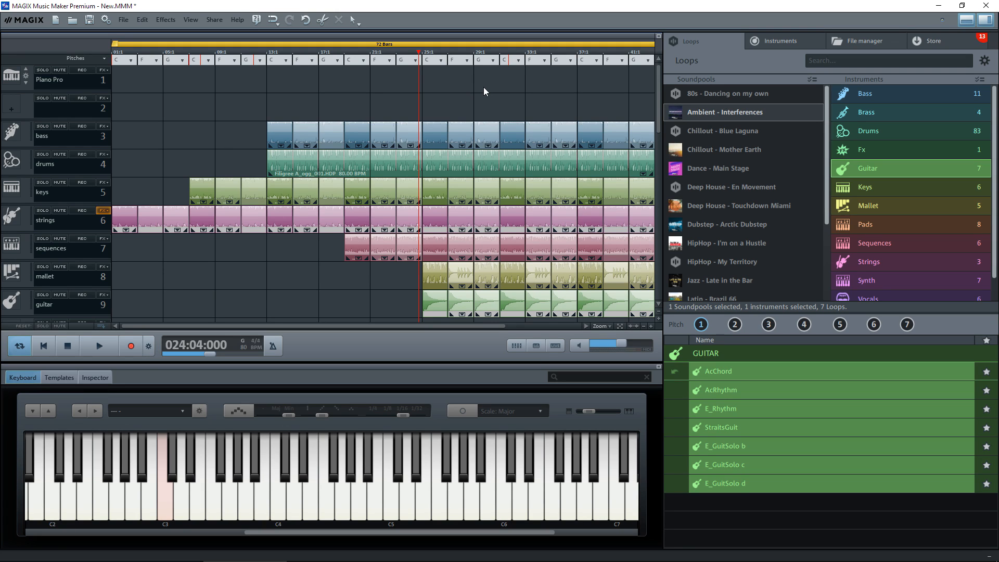
pyautogui.press('space')
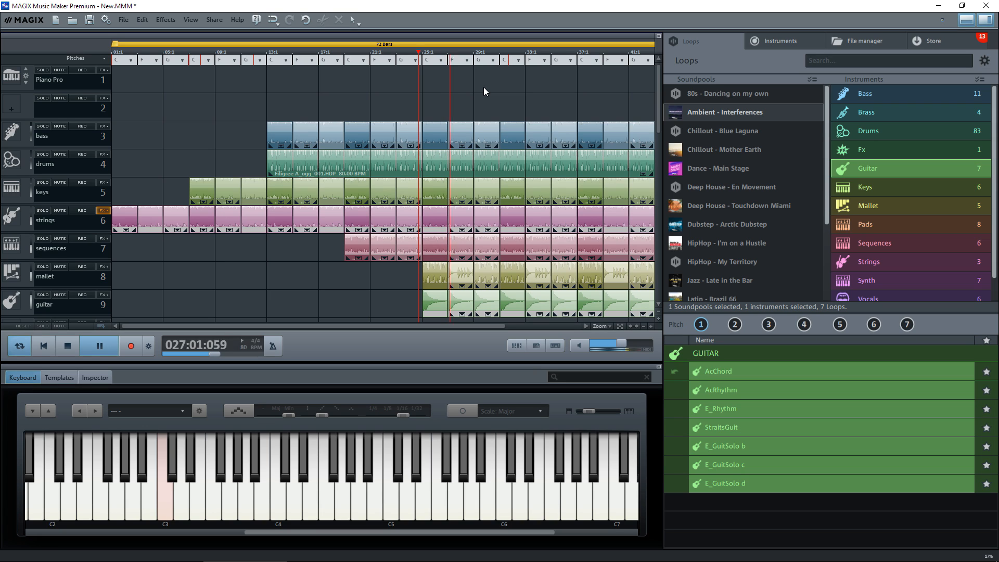
pyautogui.press('space')
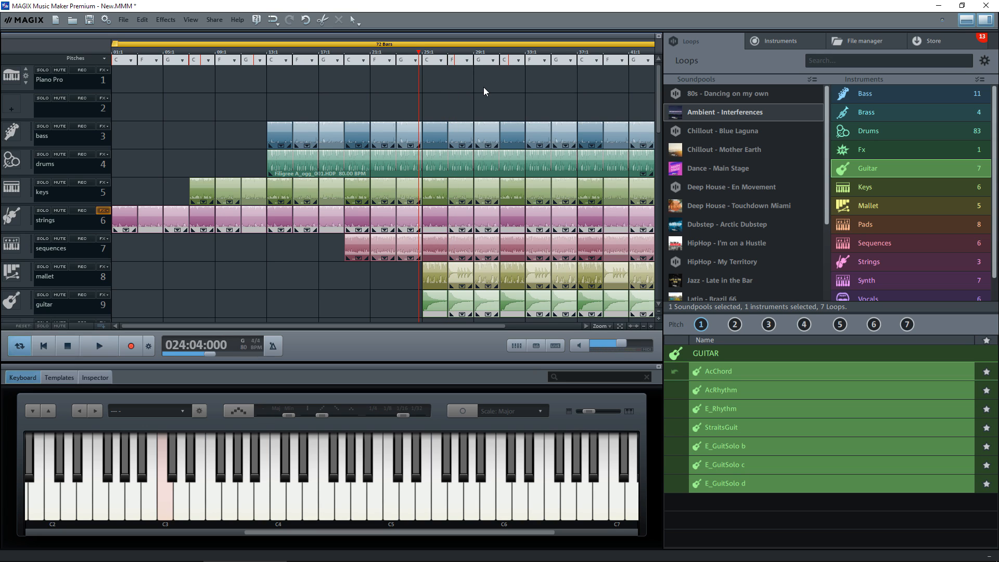
# - Select all the guitar loops on track 9 and shift them together slightly earlier, so the first starts just before bar 25
pyautogui.click(369, 53)
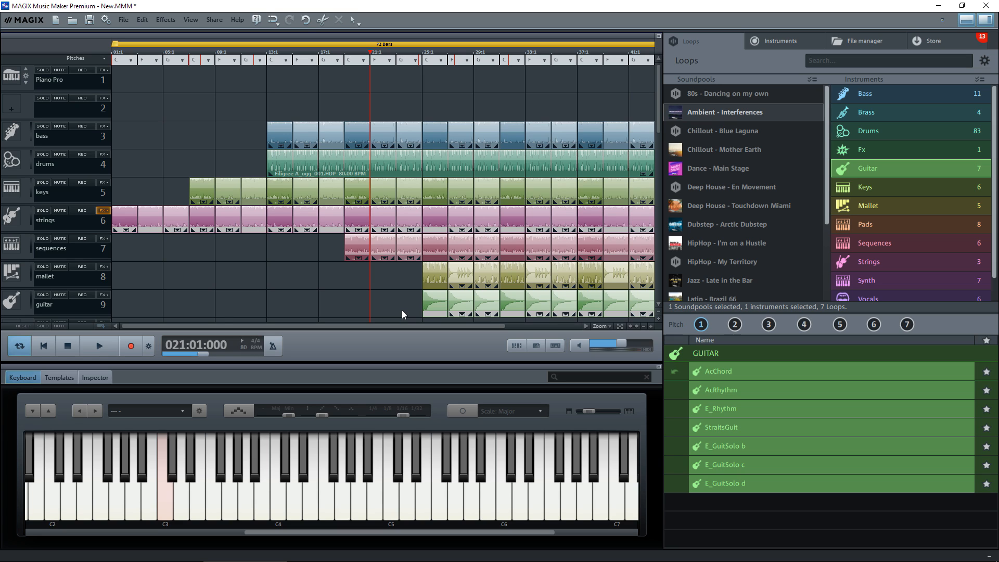
pyautogui.moveTo(403, 311); pyautogui.dragTo(642, 298)
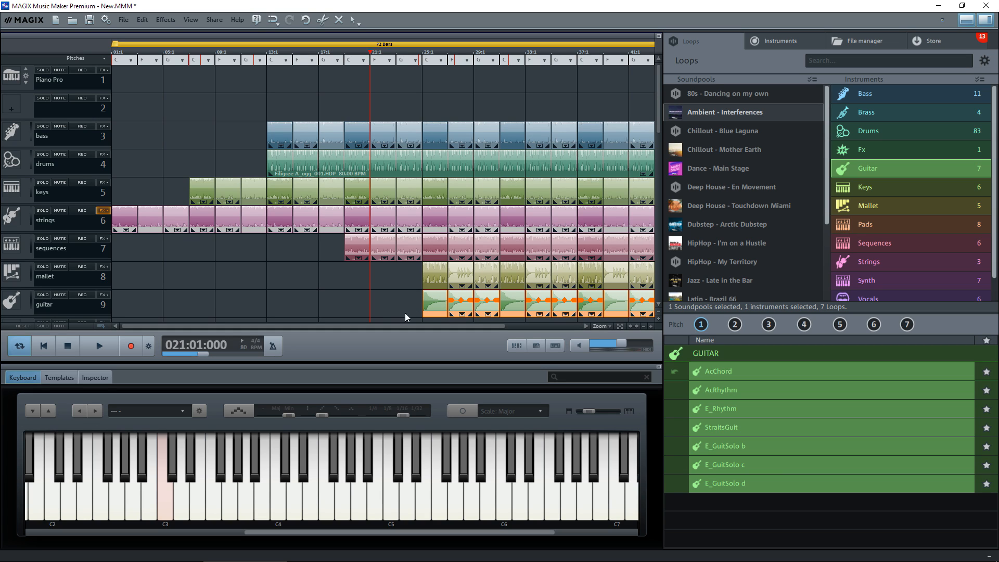
pyautogui.click(619, 325)
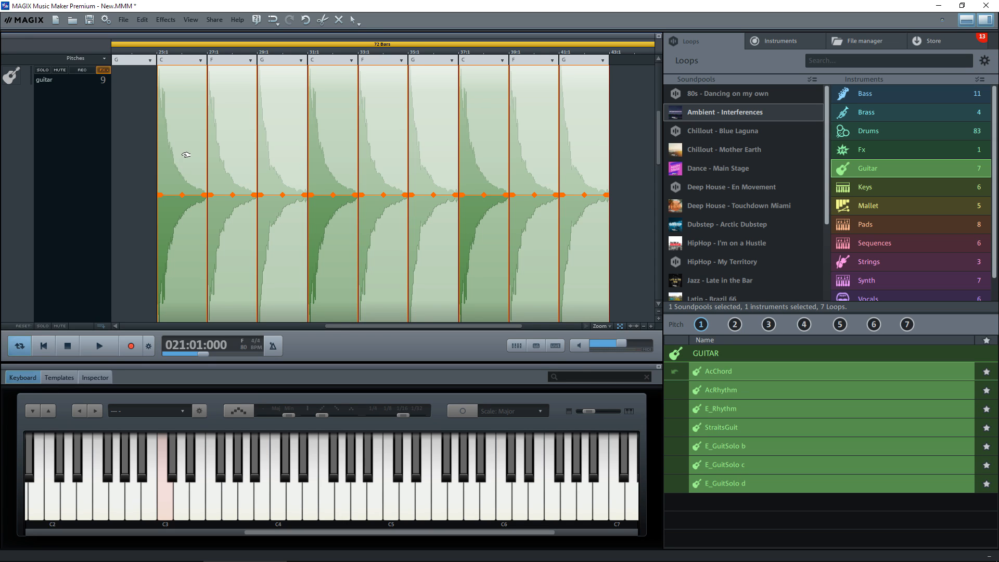
pyautogui.moveTo(185, 154)
pyautogui.mouseDown()
pyautogui.moveTo(163, 158)
pyautogui.moveTo(223, 161)
pyautogui.moveTo(189, 165)
pyautogui.mouseUp()
pyautogui.click(651, 326)
pyautogui.click(651, 327)
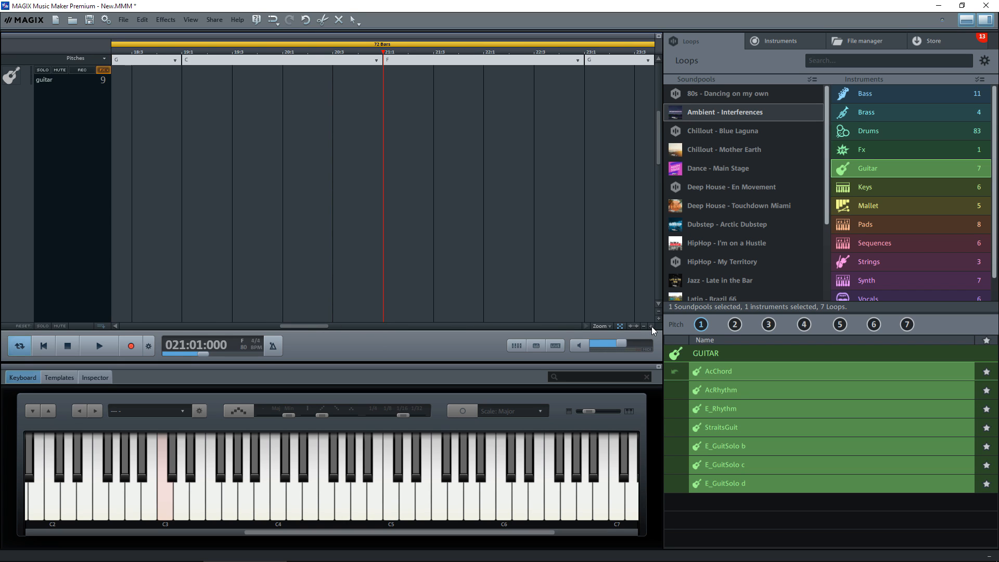
pyautogui.click(651, 326)
pyautogui.moveTo(305, 326); pyautogui.dragTo(346, 327)
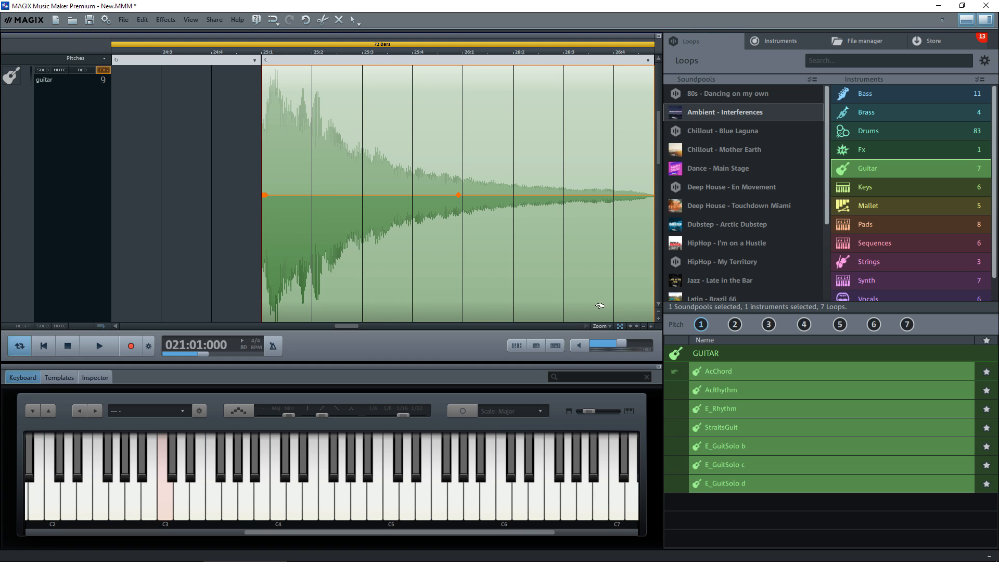
pyautogui.click(652, 327)
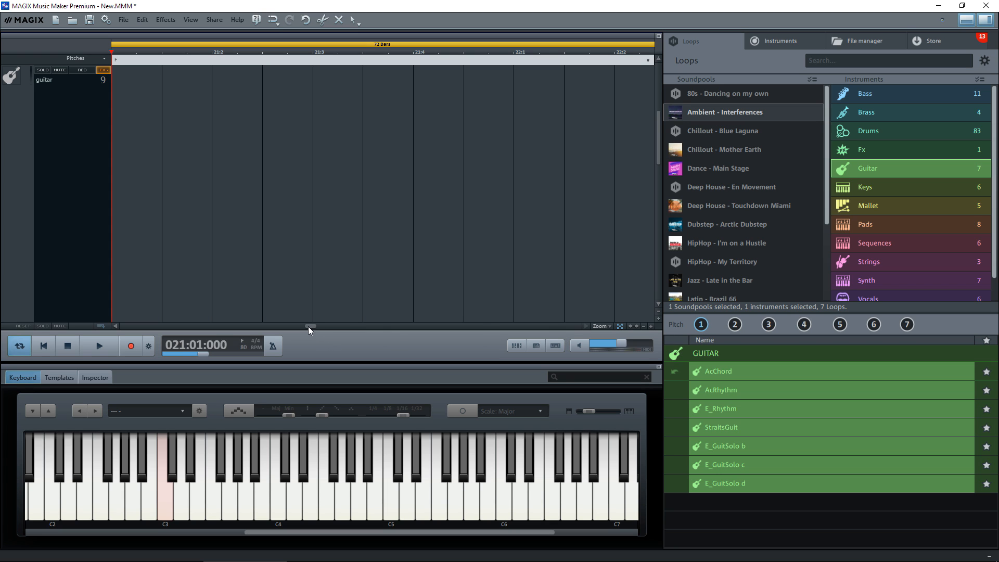
pyautogui.moveTo(308, 327); pyautogui.dragTo(343, 328)
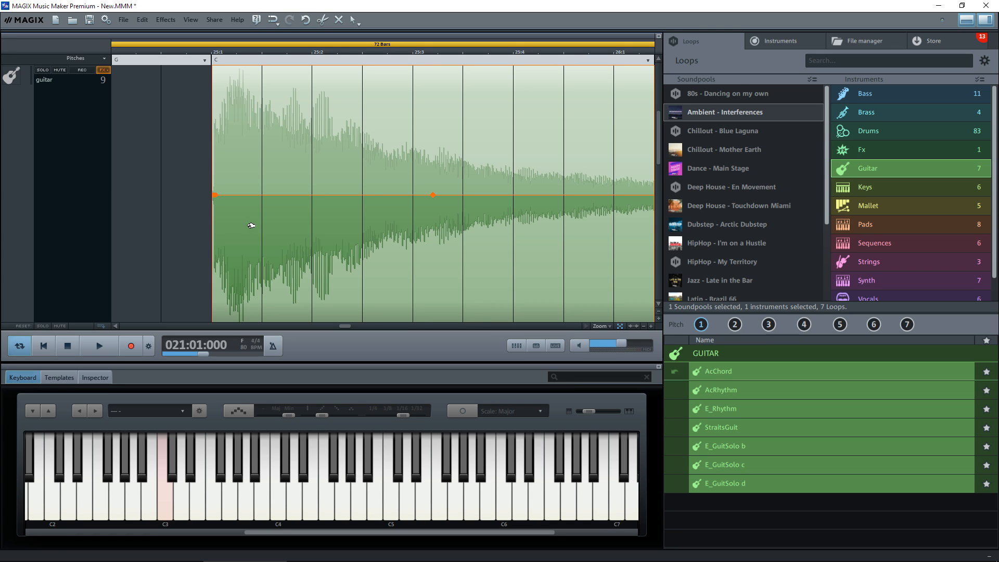
pyautogui.moveTo(251, 225); pyautogui.dragTo(240, 226)
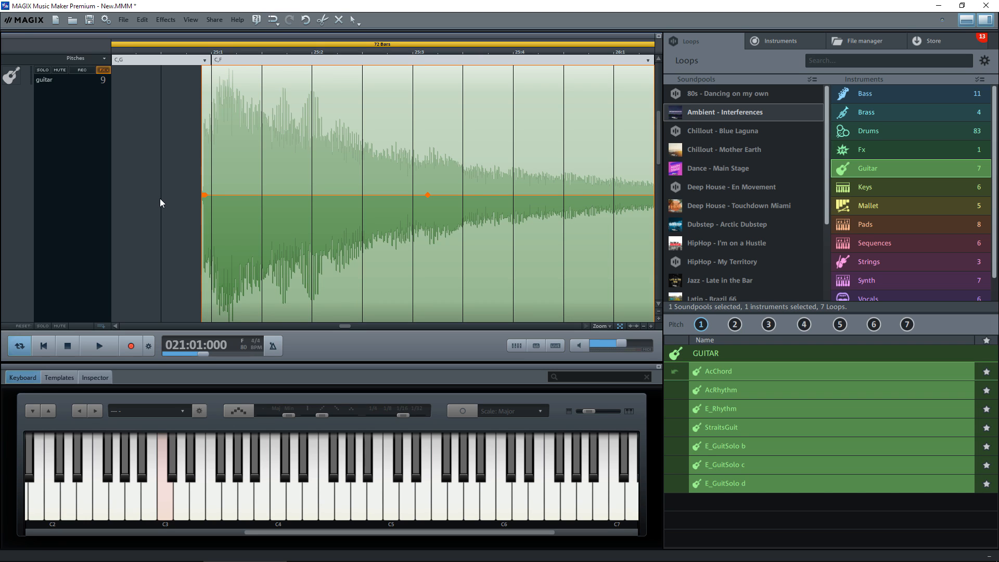
pyautogui.click(620, 326)
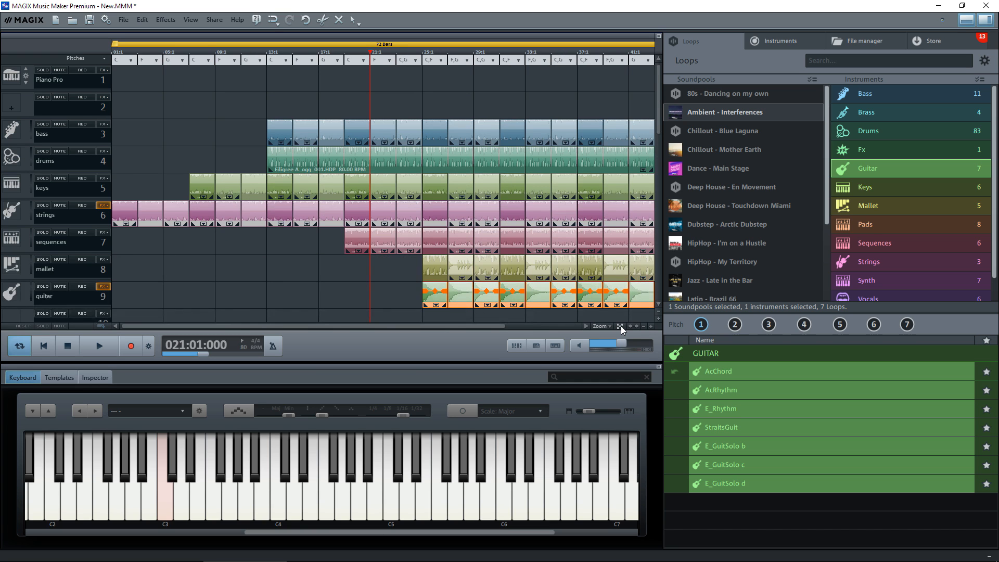
# - Play from the middle of bar 23 to check the timing of the shifted guitar loops
pyautogui.click(402, 49)
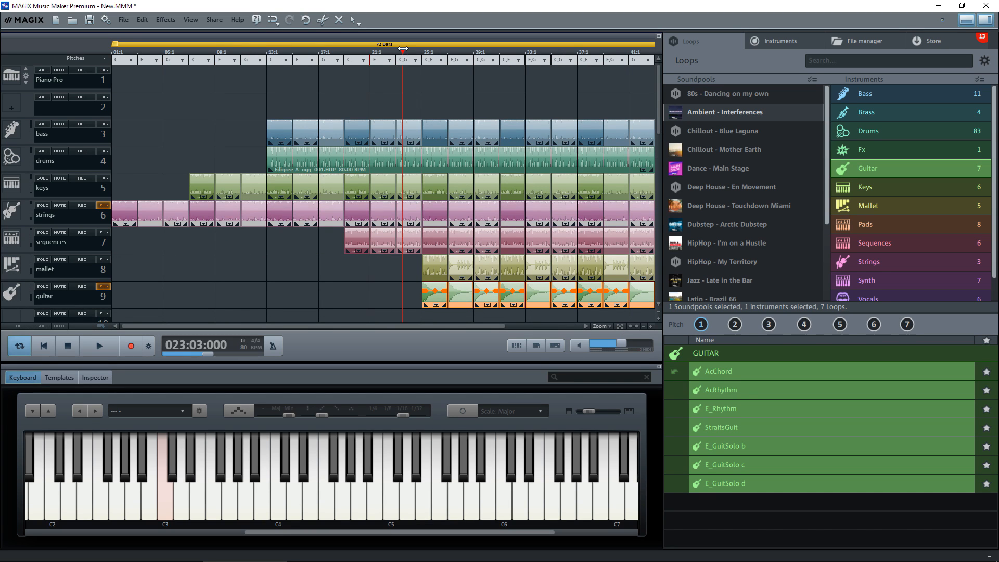
pyautogui.press('space')
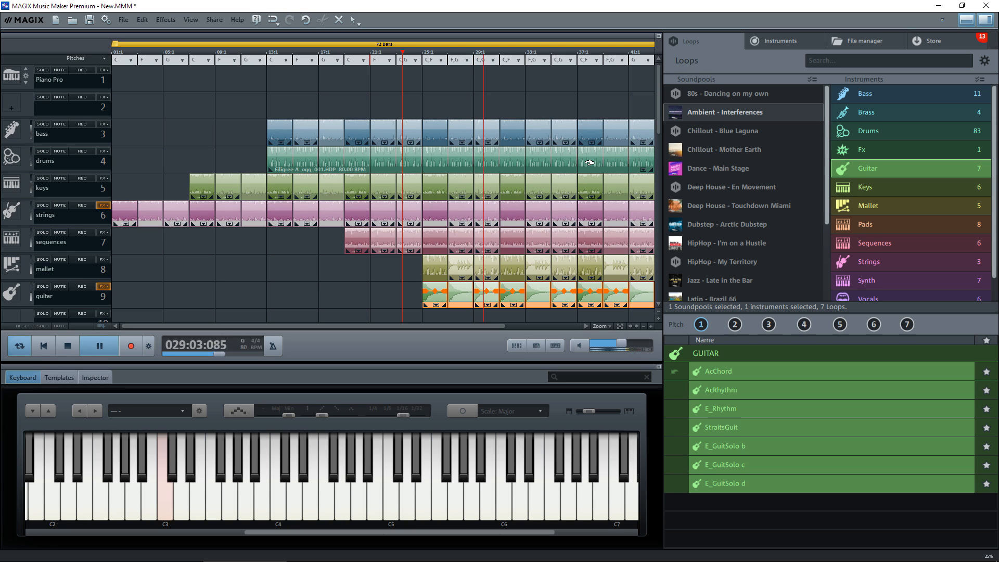
pyautogui.press('space')
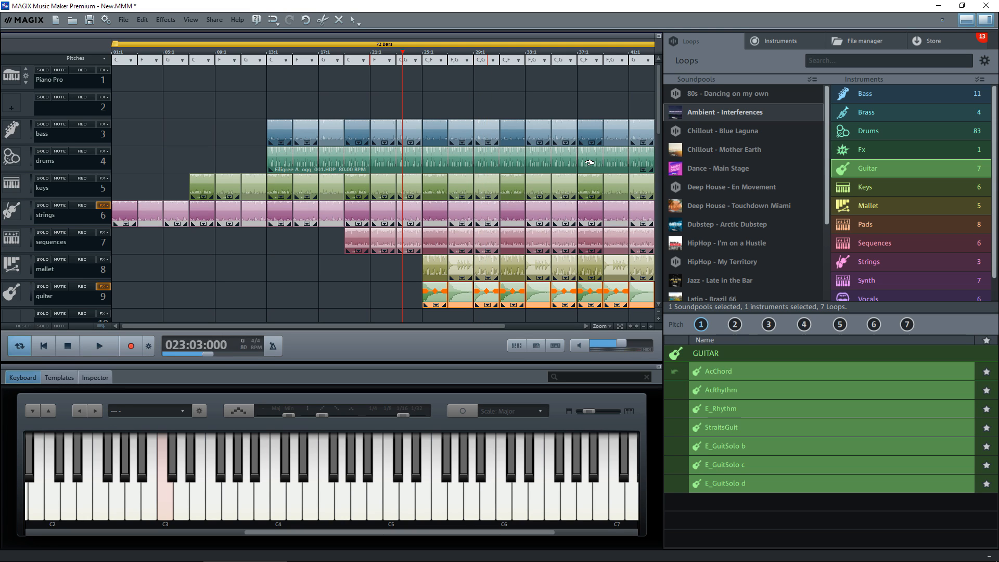
# - Deselect the guitar loops and play from the middle of bar 40 to hear how the arrangement ends
pyautogui.click(458, 317)
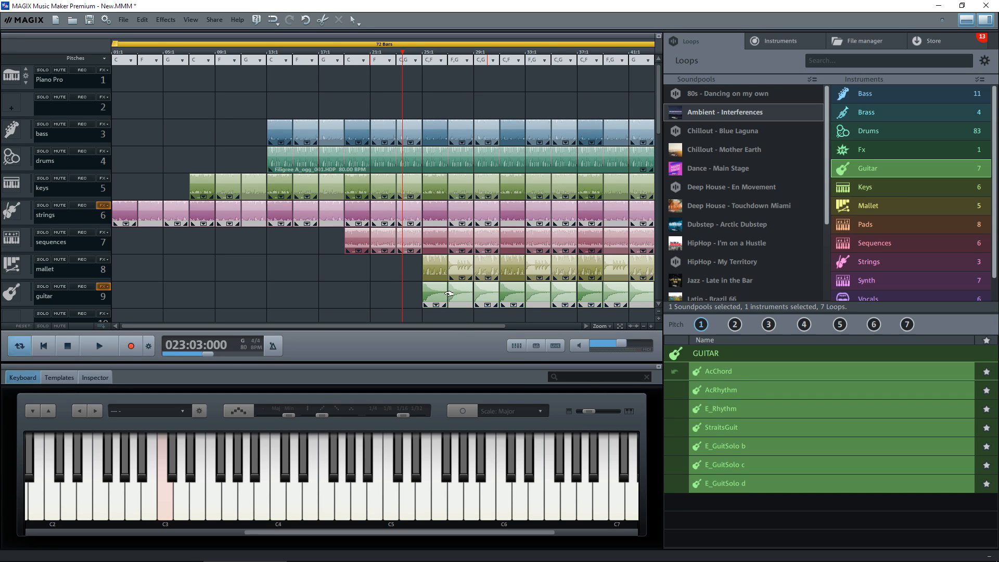
pyautogui.moveTo(447, 327); pyautogui.dragTo(498, 332)
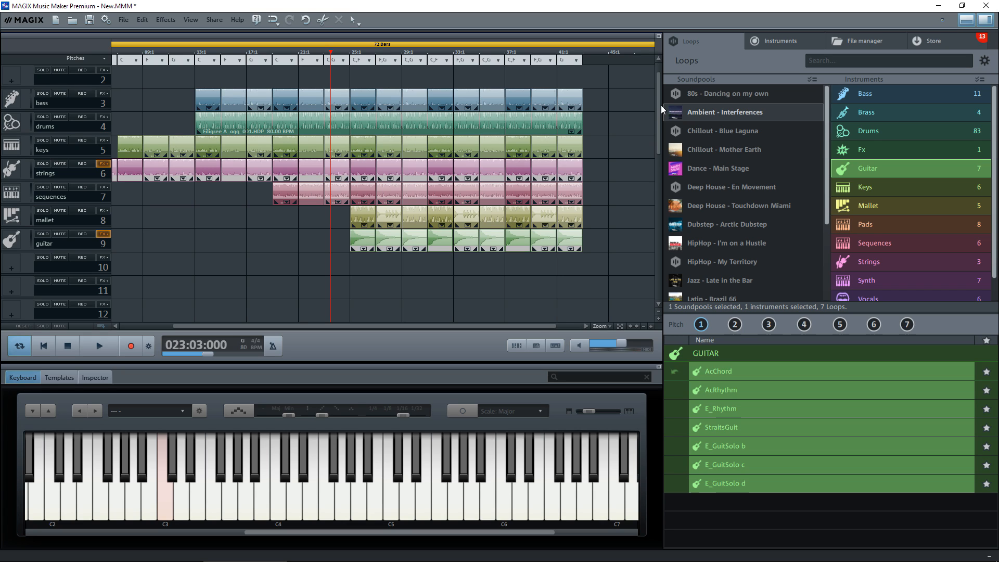
pyautogui.click(550, 53)
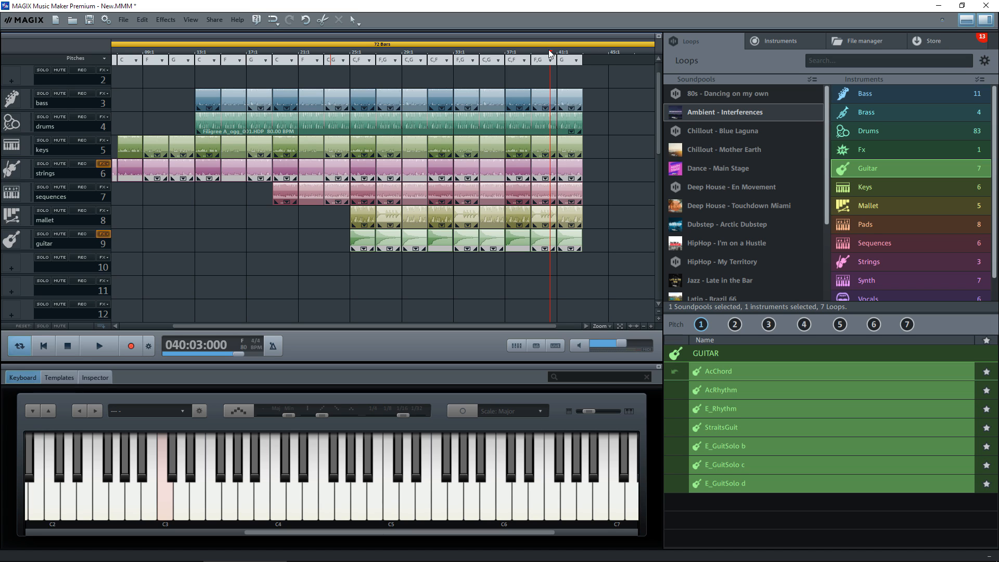
pyautogui.press('space')
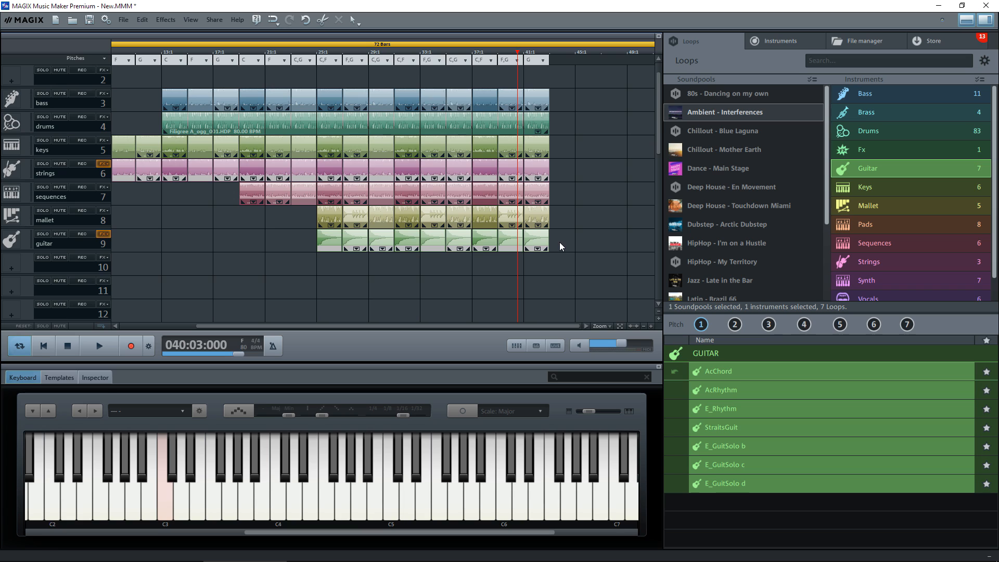
# - Copy the guitar loop at bar 37 to the end of track 9 around bar 43, and play the ending
pyautogui.click(485, 242)
pyautogui.moveTo(486, 242); pyautogui.dragTo(562, 242)
pyautogui.press('space')
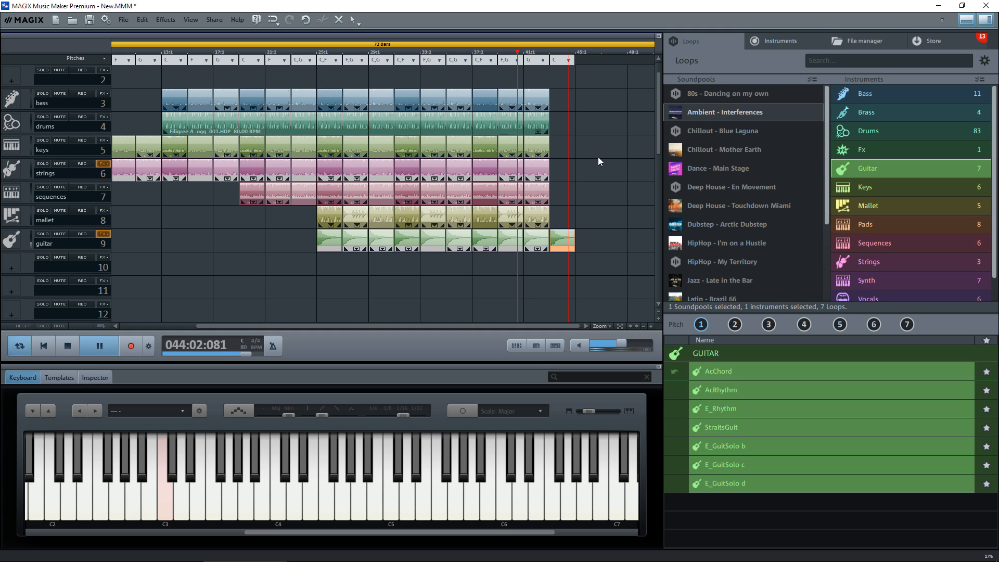
pyautogui.press('space')
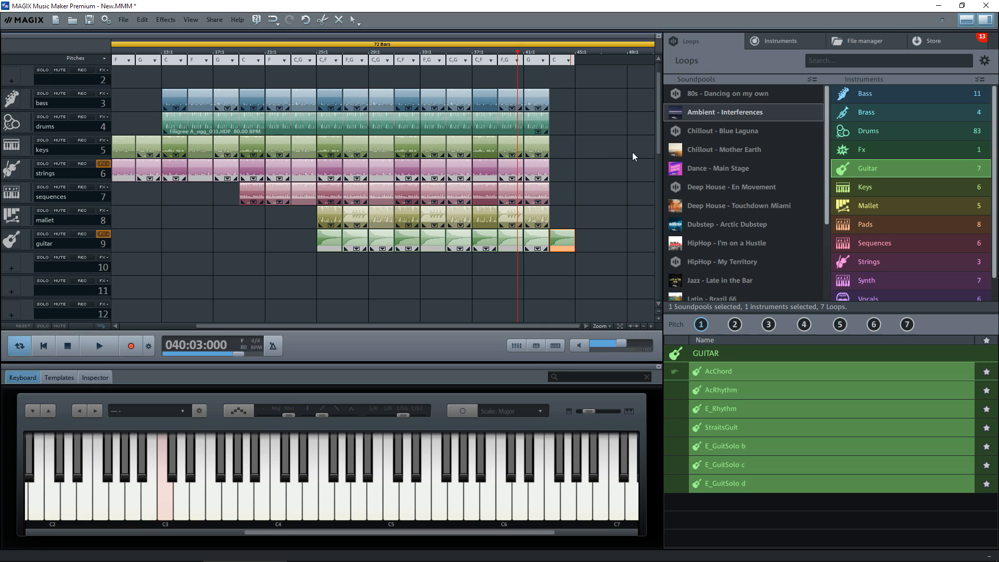
# - Audition the Oblivion D drum loop and place it at bar 43 on track 4, right after the existing drums
pyautogui.click(863, 130)
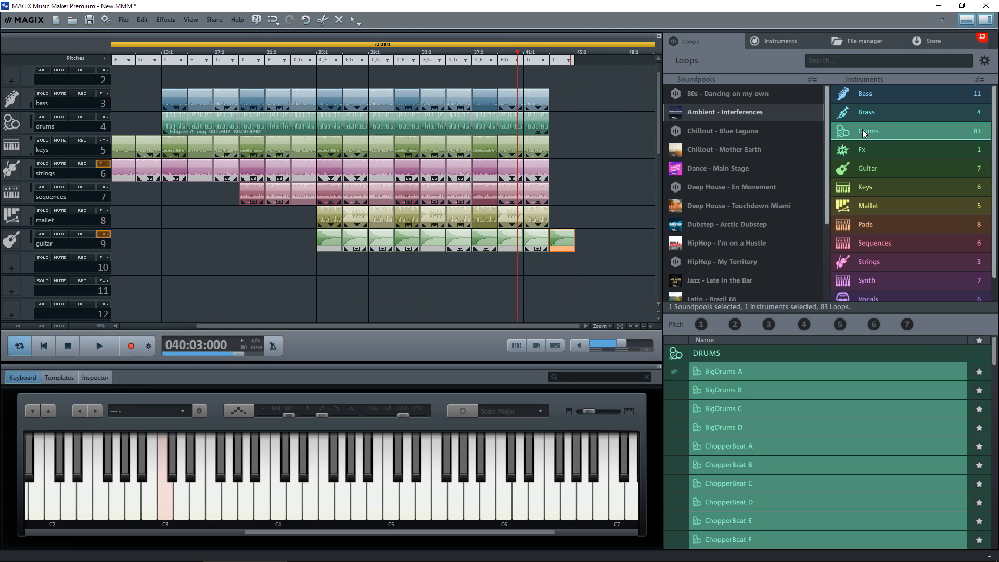
pyautogui.scroll(-10, 771, 452)
pyautogui.click(718, 480)
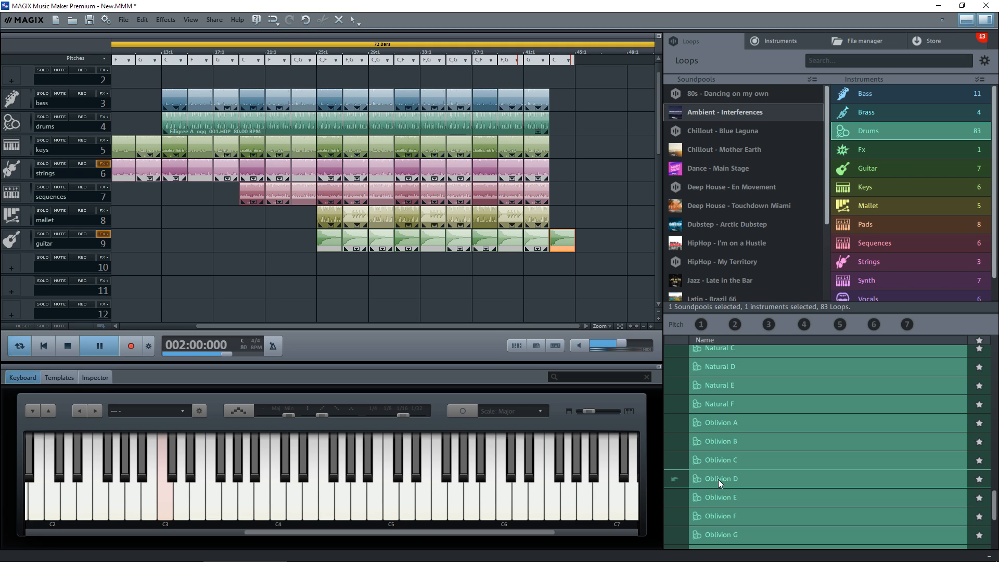
pyautogui.moveTo(718, 479); pyautogui.dragTo(576, 124)
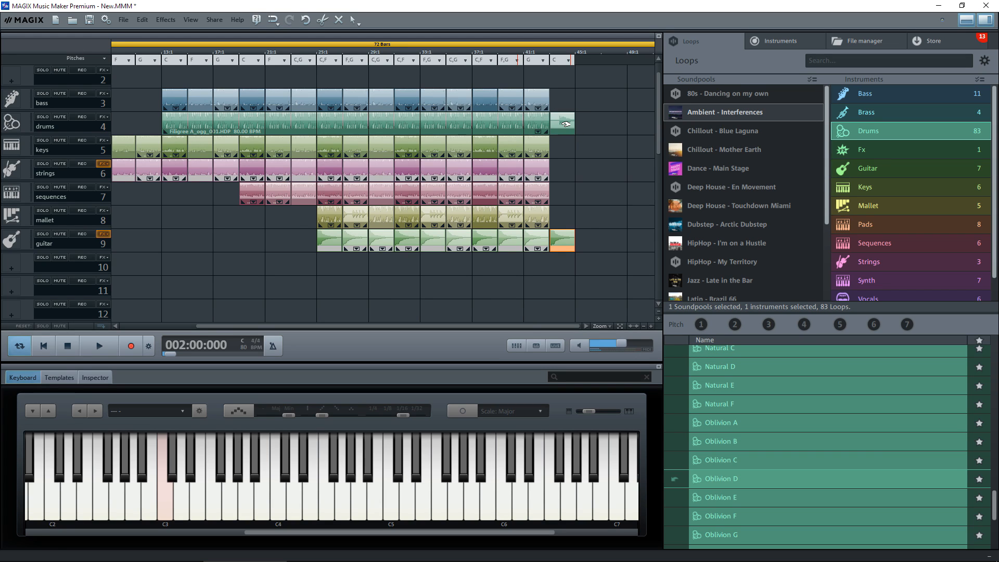
# - Play from beat 4 of bar 41 to hear the ending with the closing guitar and drum loops
pyautogui.click(526, 53)
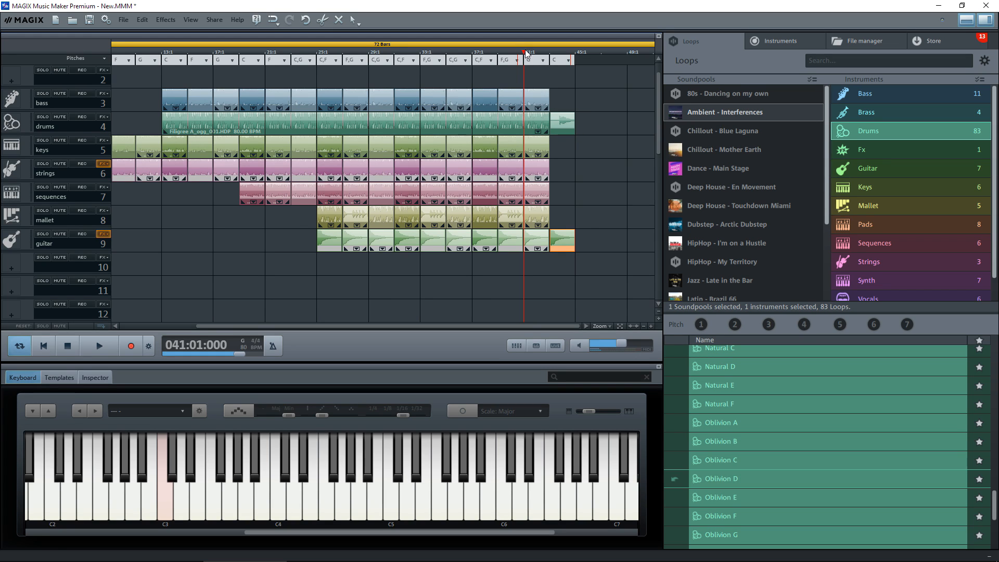
pyautogui.click(534, 51)
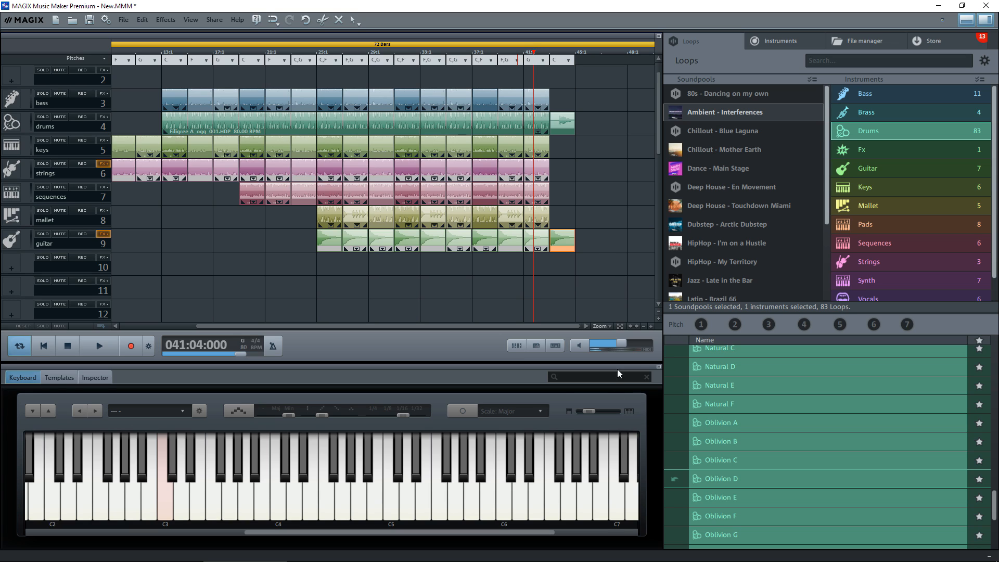
pyautogui.press('space')
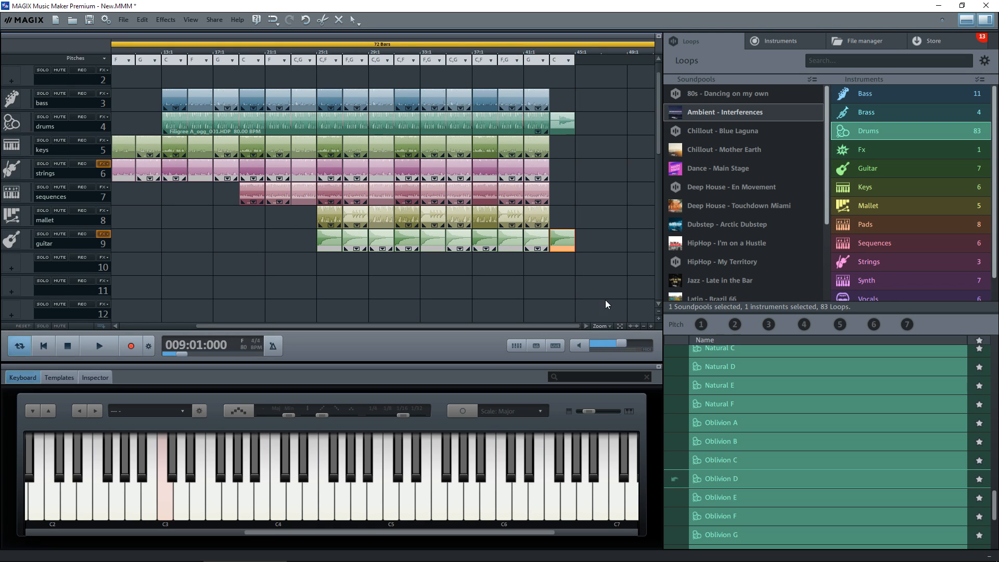
# - Zoom the arrangement to the entire project and play the song from the start of bar 1
pyautogui.click(599, 328)
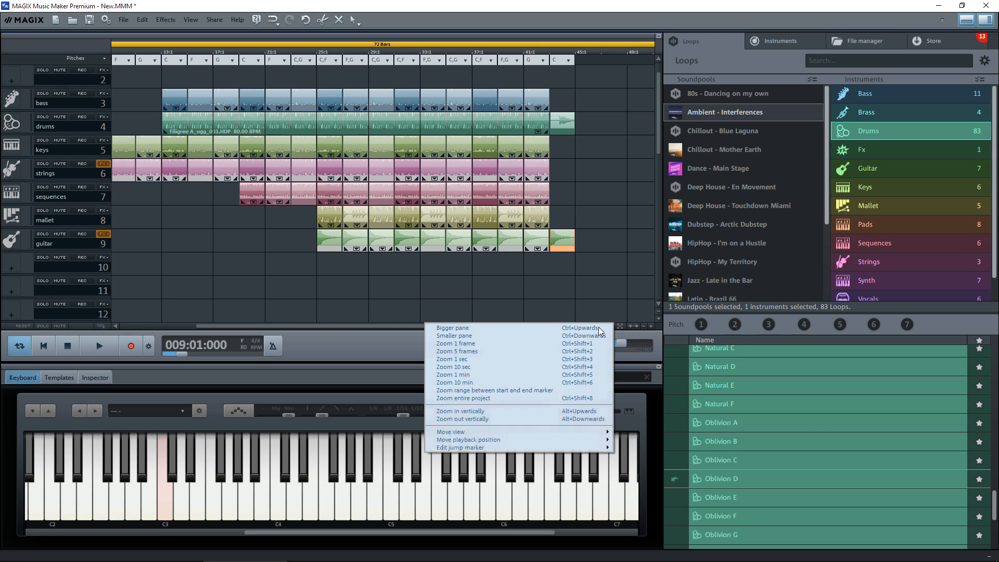
pyautogui.click(480, 399)
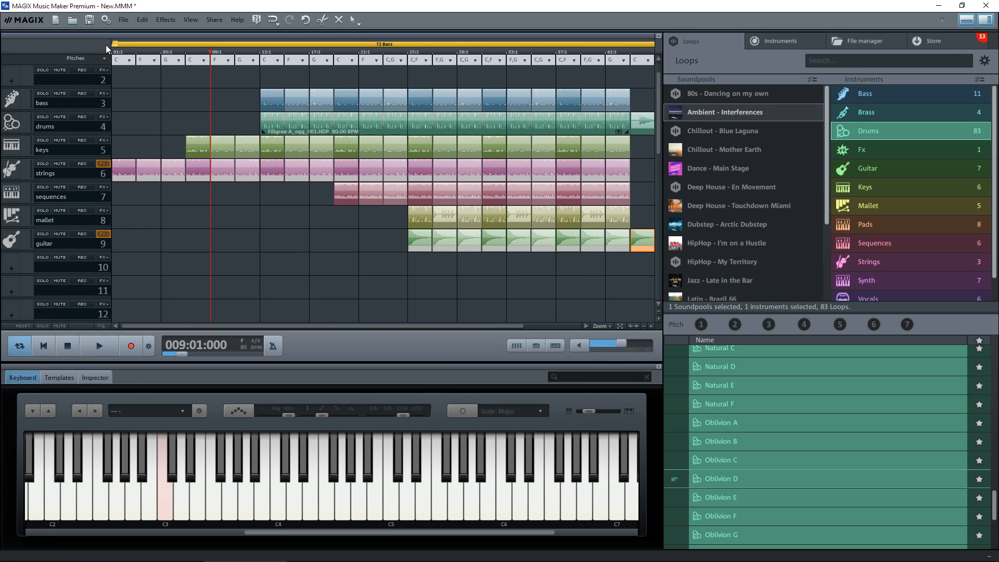
pyautogui.click(114, 54)
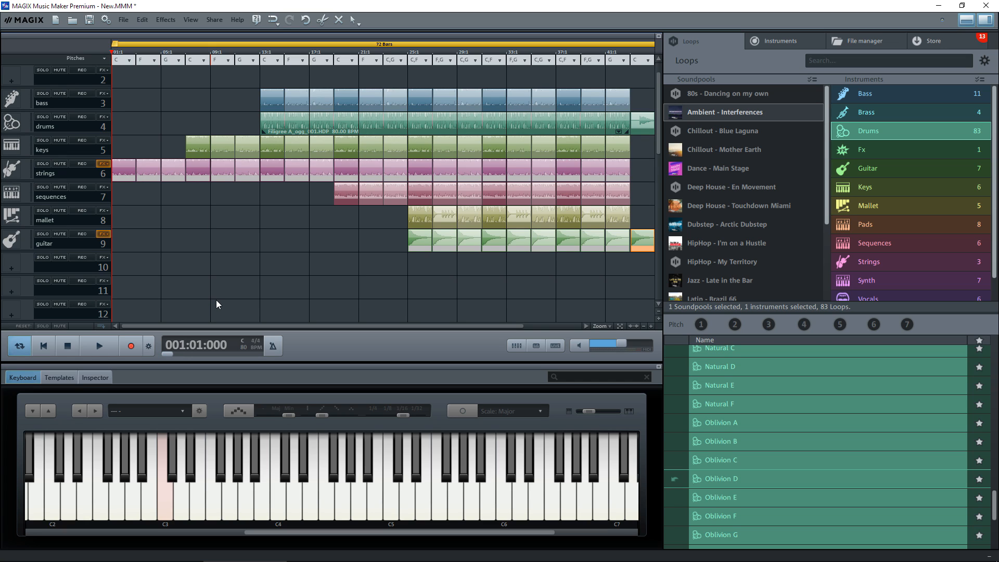
pyautogui.press('space')
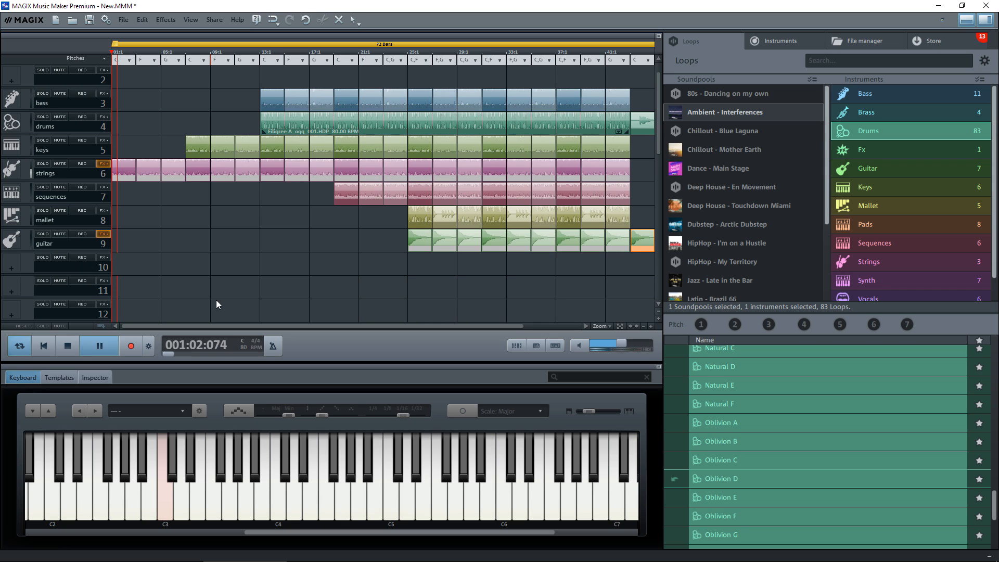